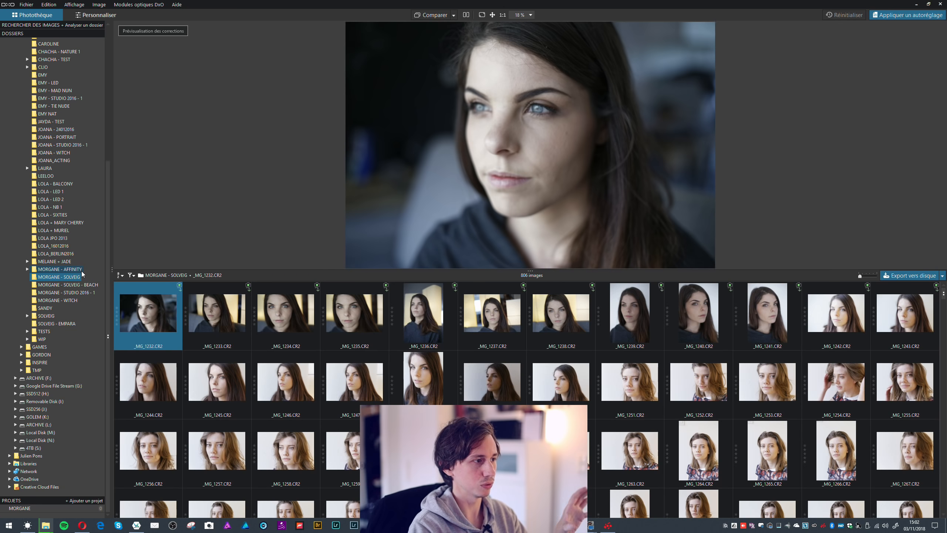
Step: Open the folder ending in "AFFINITY" and select the photo _K8A0014.CR2
{"action": "left_click", "coordinate": [71, 269]}
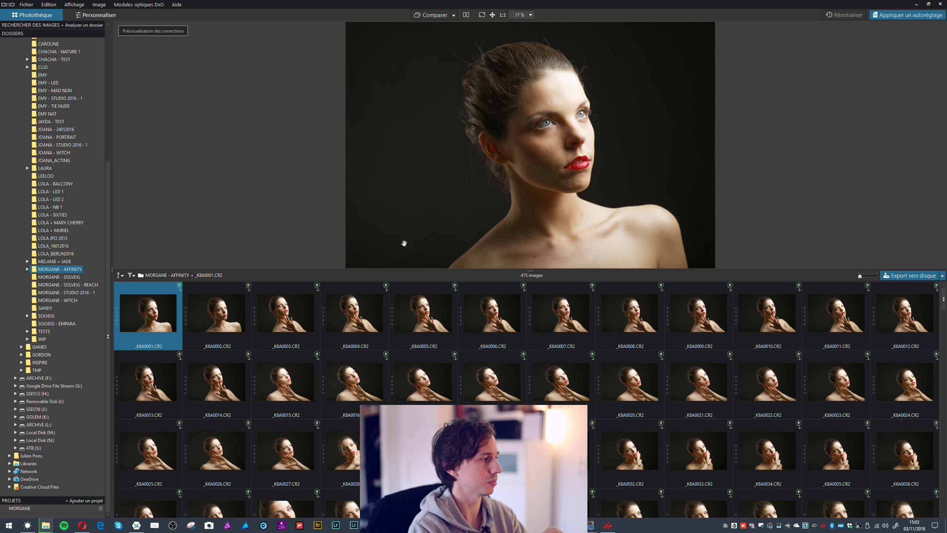
{"action": "right_click", "coordinate": [180, 287]}
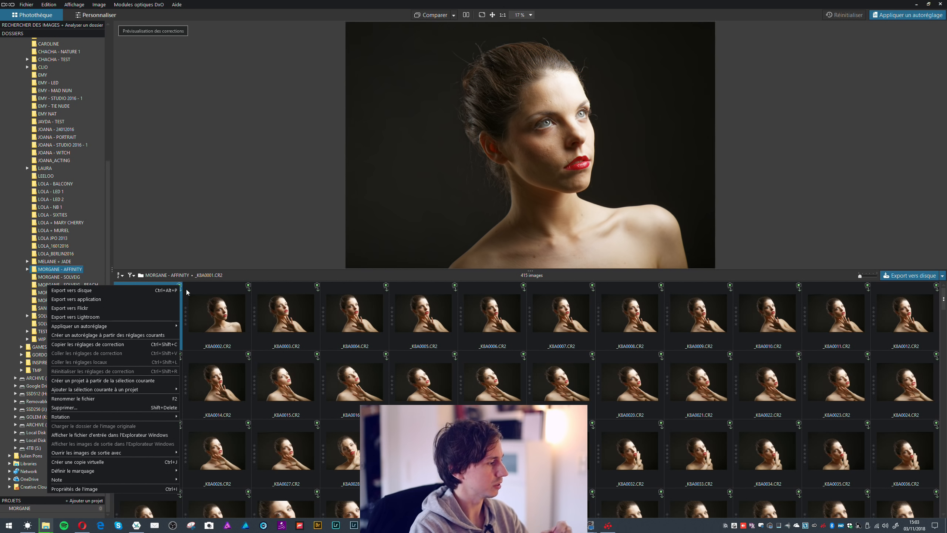
{"action": "left_click", "coordinate": [216, 326]}
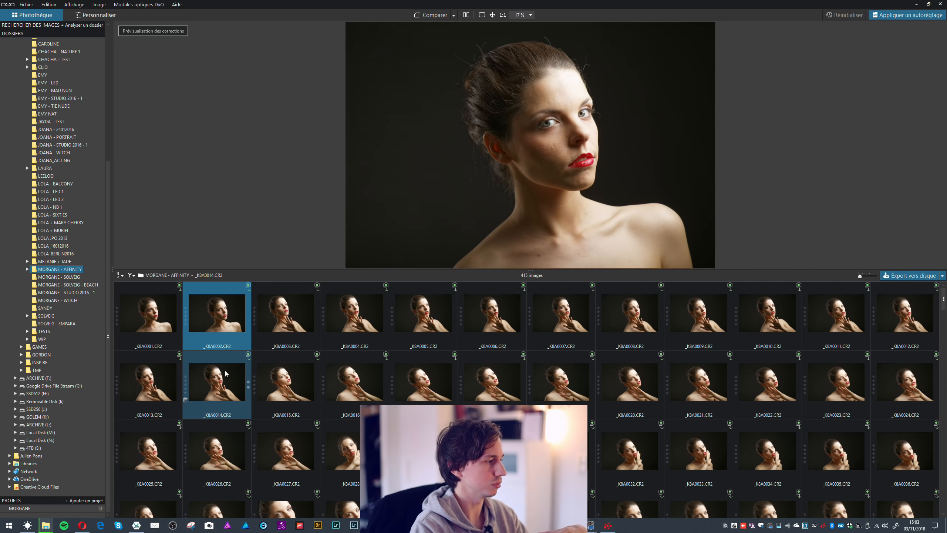
{"action": "left_click", "coordinate": [225, 370]}
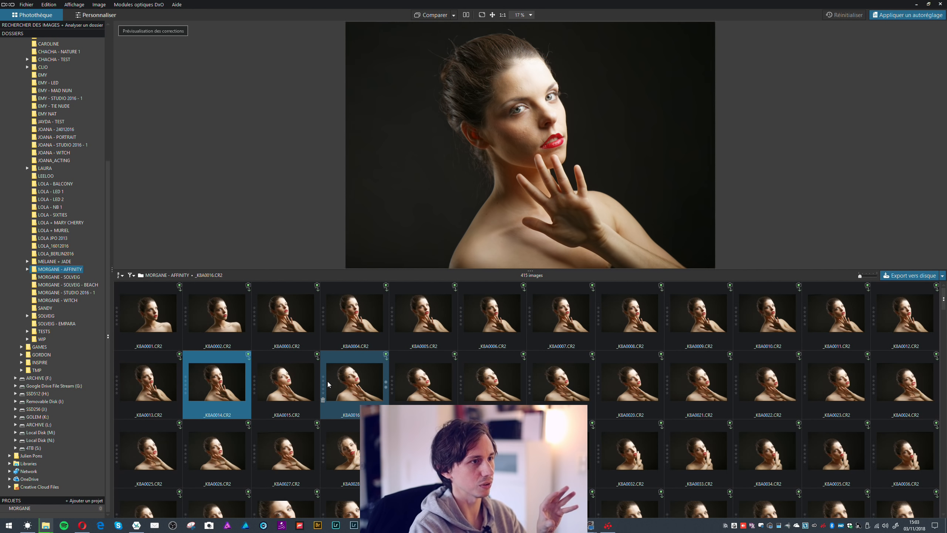
Step: Browse the camera bodies offered for new DxO optics module downloads, then cancel the installer
{"action": "left_click", "coordinate": [150, 4]}
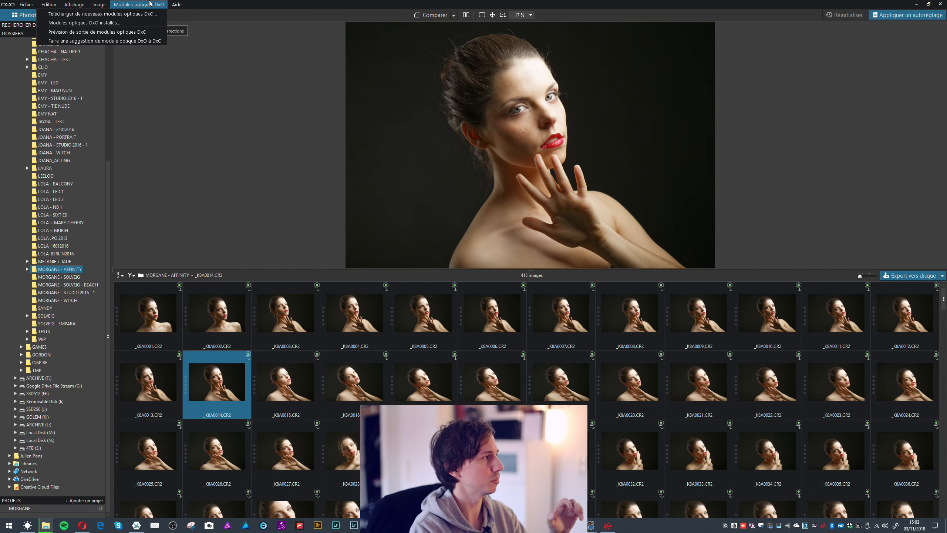
{"action": "left_click", "coordinate": [132, 14]}
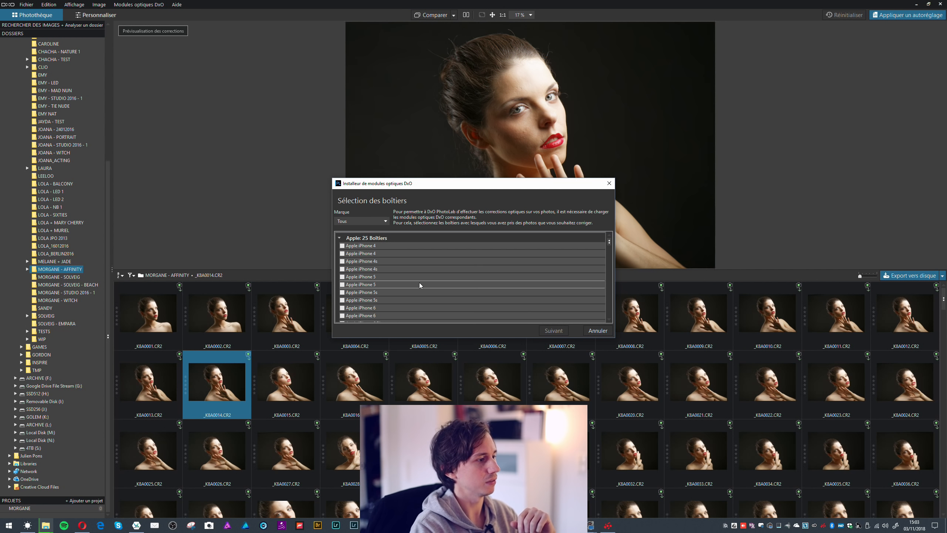
{"action": "scroll", "coordinate": [423, 270], "scroll_direction": "down", "scroll_amount": 5}
{"action": "scroll", "coordinate": [424, 267], "scroll_direction": "down", "scroll_amount": 15}
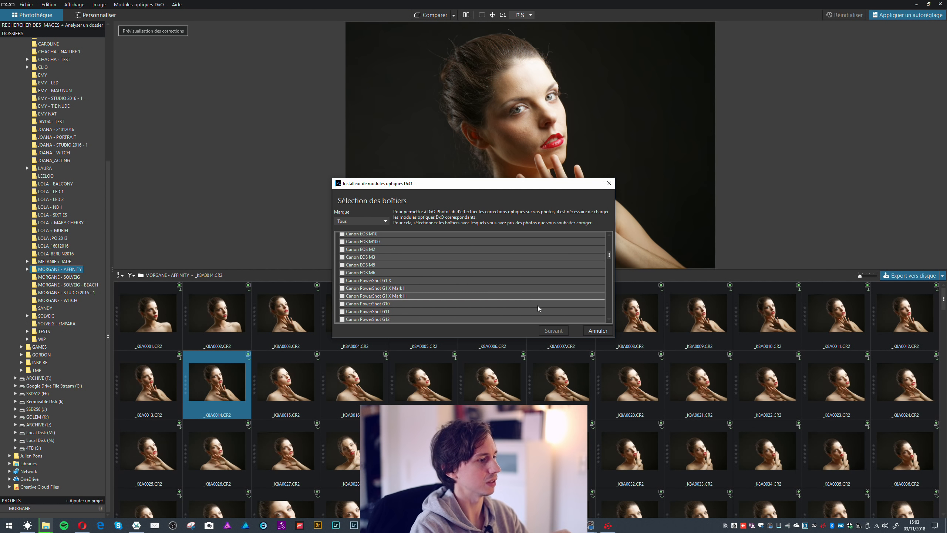
{"action": "left_click", "coordinate": [598, 330]}
Step: Review the list of installed DxO optics modules and close it
{"action": "left_click", "coordinate": [148, 5]}
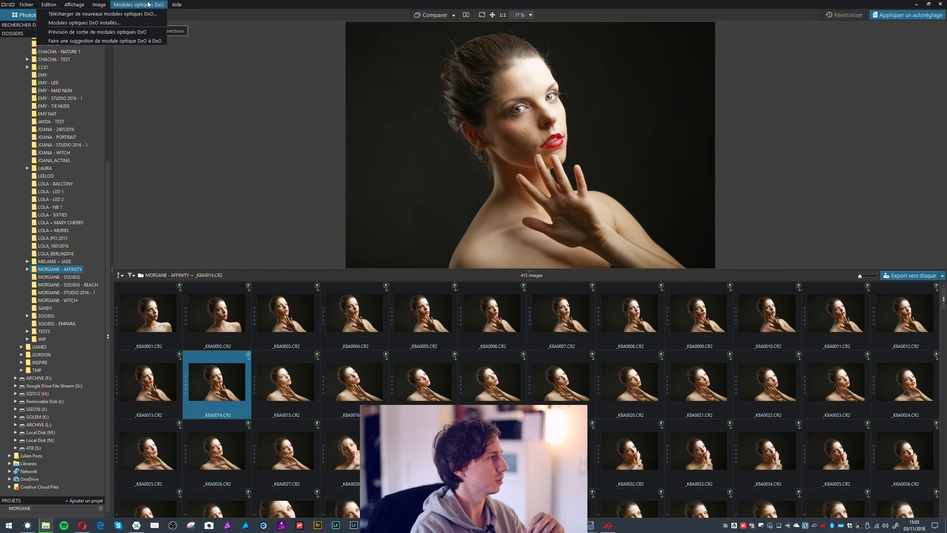
{"action": "left_click", "coordinate": [128, 23]}
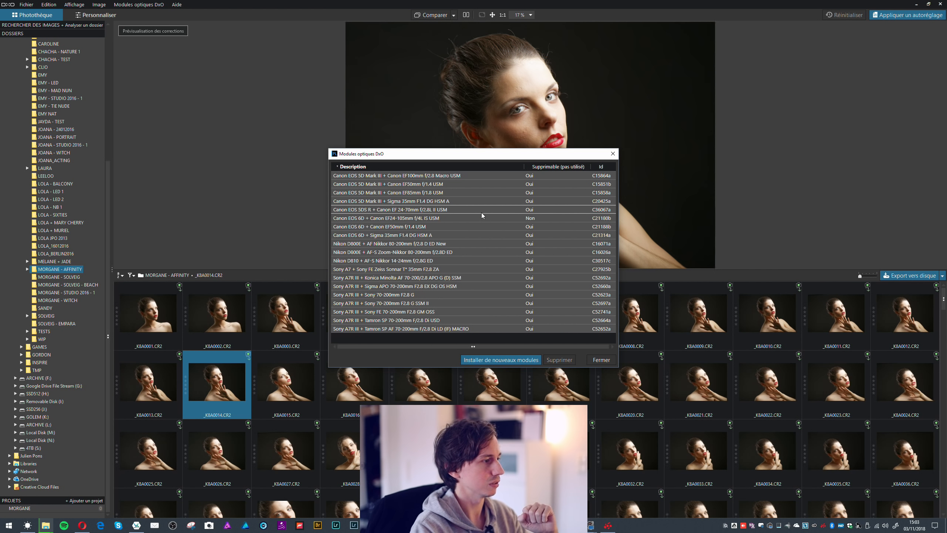
{"action": "left_click", "coordinate": [597, 360]}
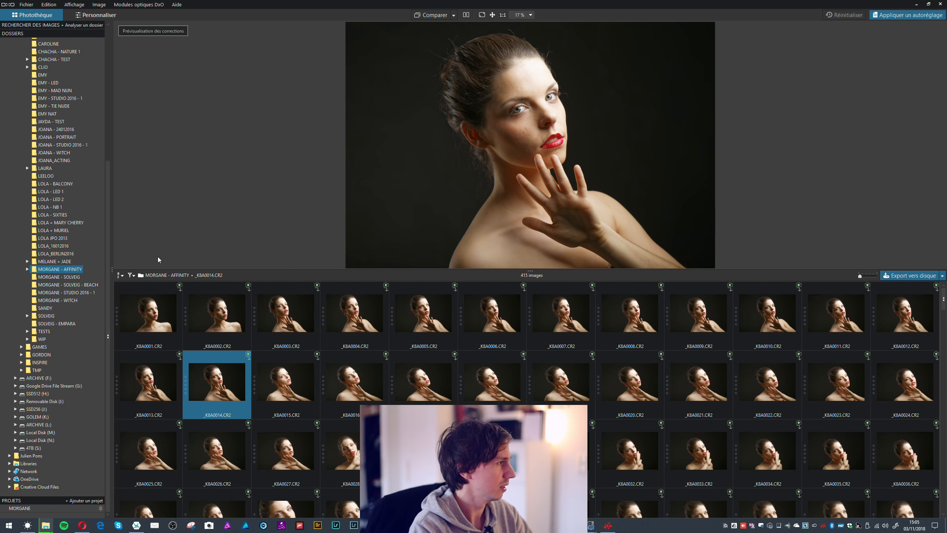
Step: Search the photo library for images matching the aperture "f8"
{"action": "scroll", "coordinate": [70, 249], "scroll_direction": "up", "scroll_amount": 8}
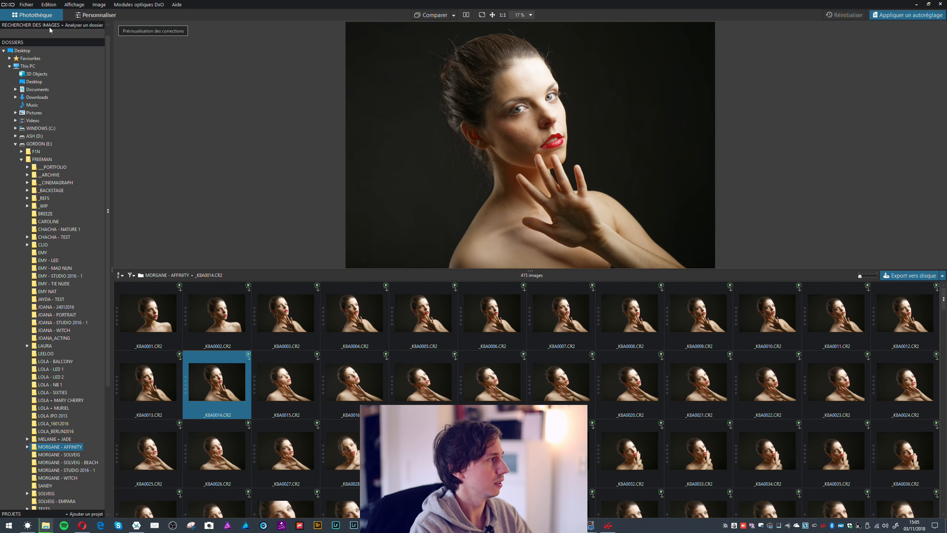
{"action": "left_click", "coordinate": [37, 26]}
{"action": "left_click", "coordinate": [58, 40]}
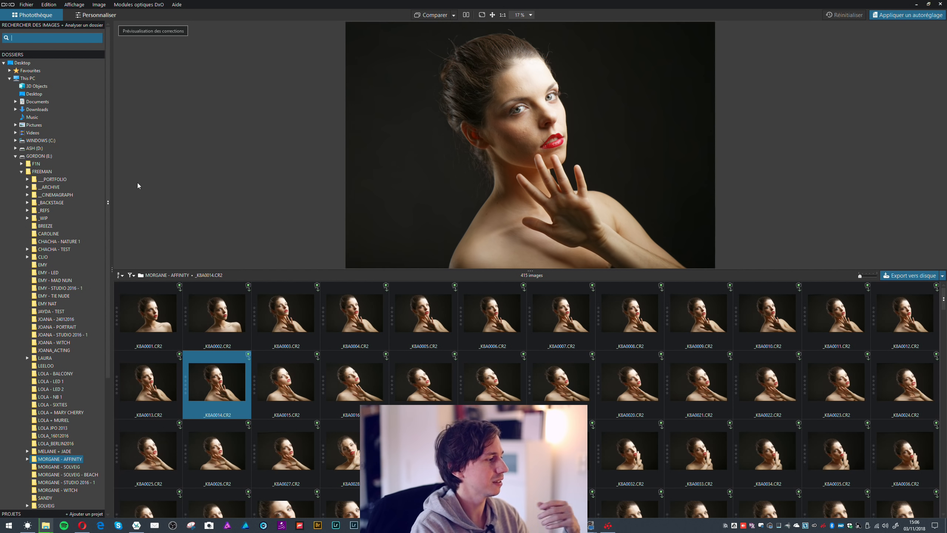
{"action": "type", "text": "f8"}
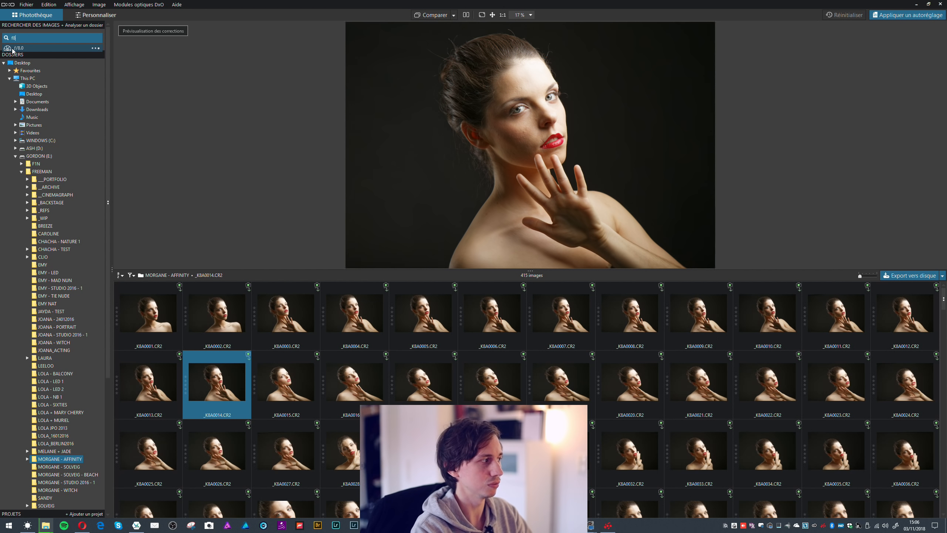
Step: Replace the library search term with "iso 100", then clear the search
{"action": "left_click", "coordinate": [21, 37]}
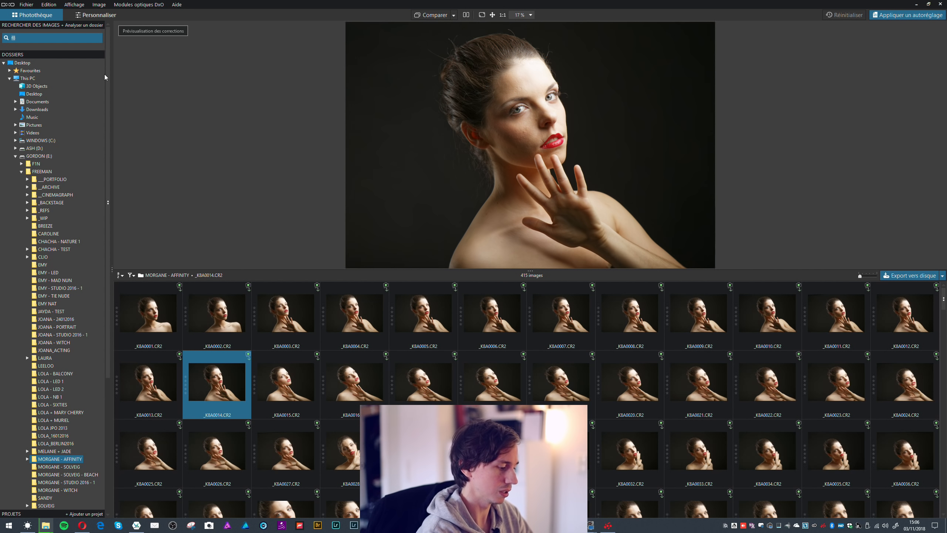
{"action": "key", "text": "BackSpace"}
{"action": "key", "text": "BackSpace"}
{"action": "type", "text": "is"}
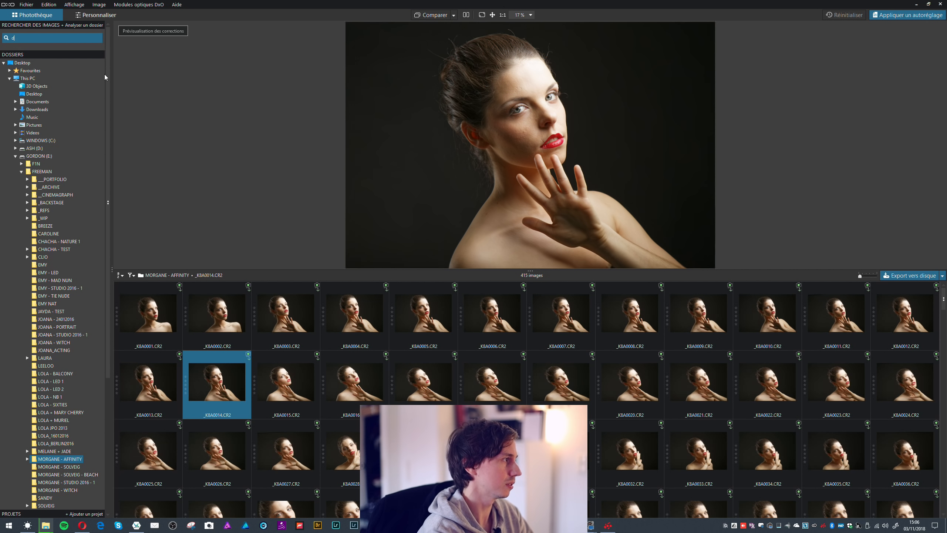
{"action": "type", "text": "o 100"}
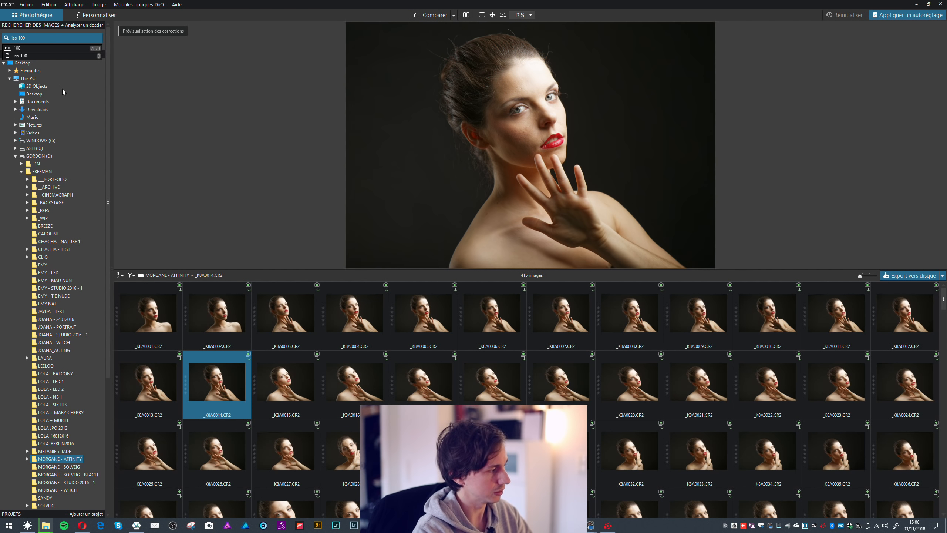
{"action": "triple_click", "coordinate": [15, 36]}
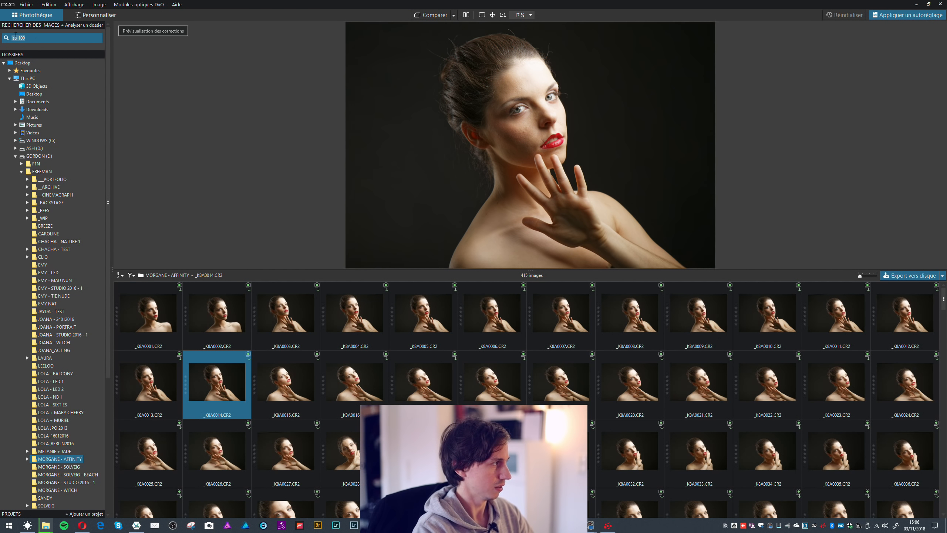
{"action": "key", "text": "BackSpace"}
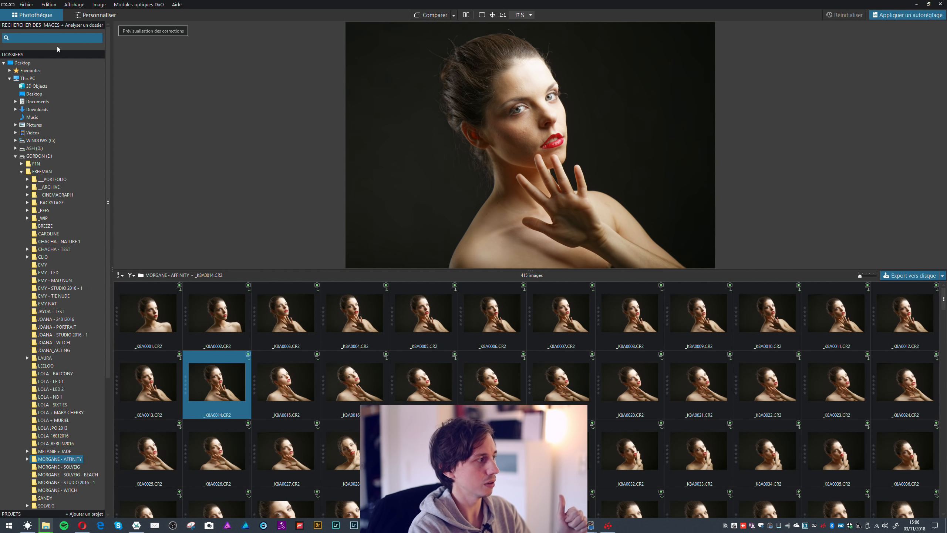
Step: Add the photo _K8A0014.CR2 to the existing project and open that project
{"action": "scroll", "coordinate": [74, 301], "scroll_direction": "down", "scroll_amount": 5}
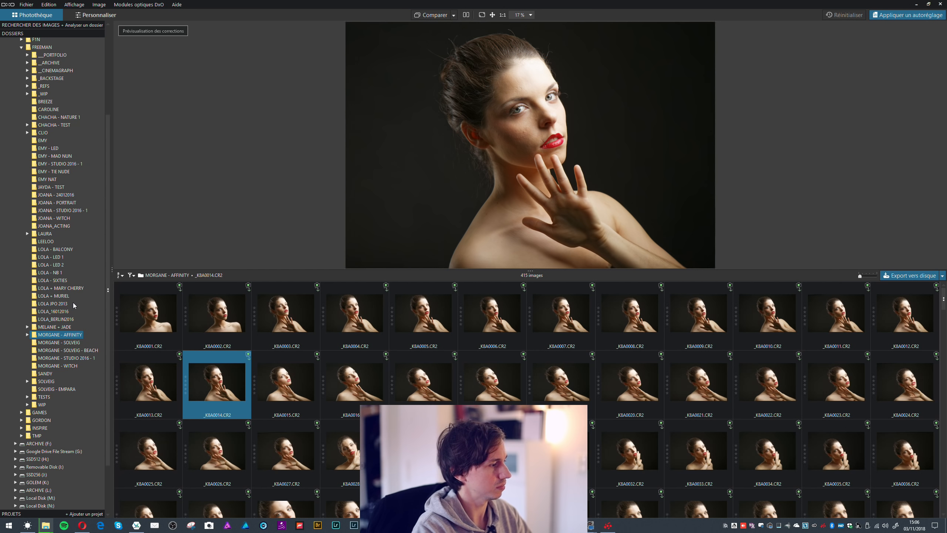
{"action": "left_click", "coordinate": [307, 352], "text": "ctrl"}
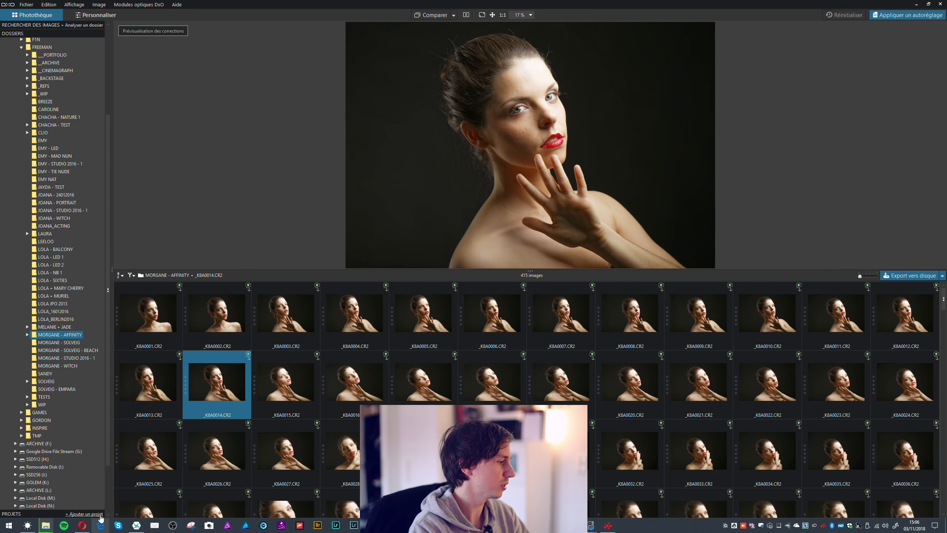
{"action": "scroll", "coordinate": [110, 498], "scroll_direction": "down", "scroll_amount": 3}
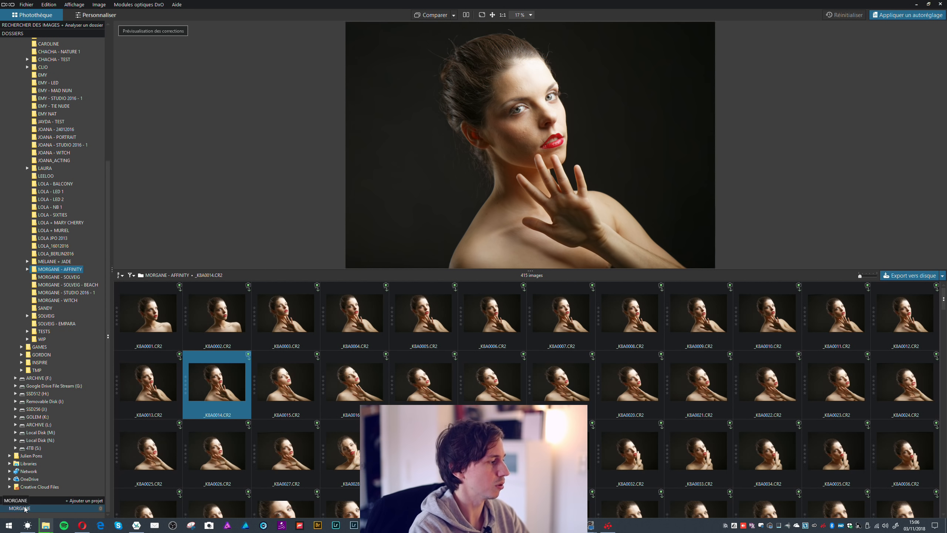
{"action": "left_click_drag", "start_coordinate": [233, 374], "coordinate": [88, 500]}
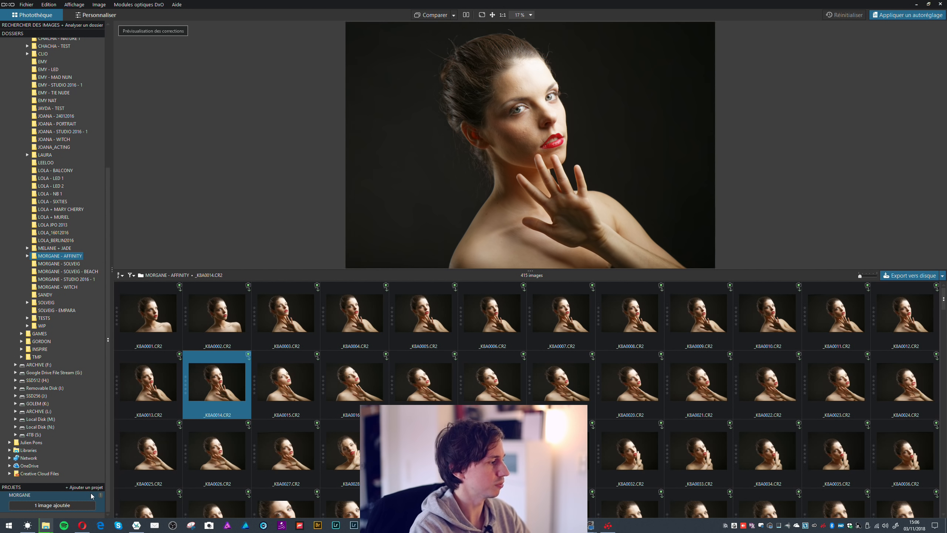
{"action": "left_click", "coordinate": [90, 493]}
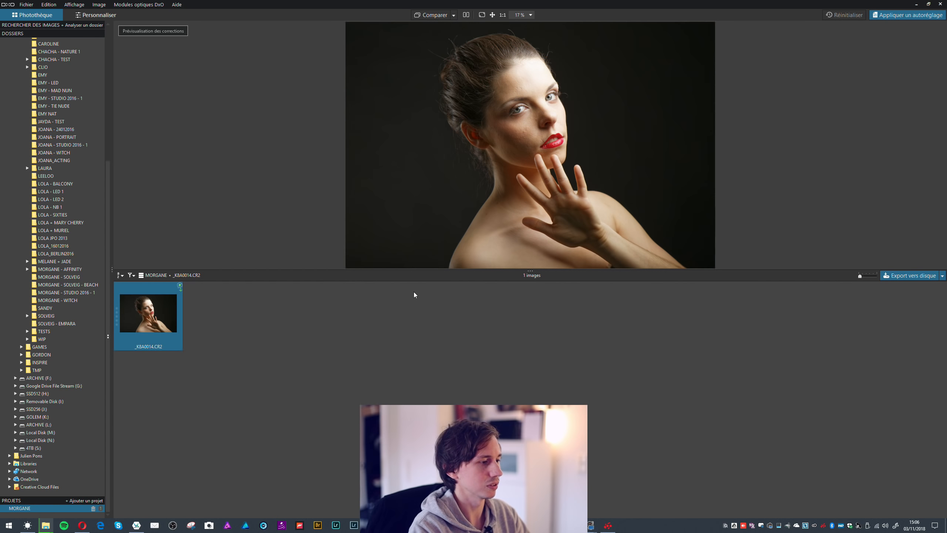
Step: Review the available export destinations and the commands and rating options for the project's photo, leaving that photo selected
{"action": "left_click", "coordinate": [943, 276]}
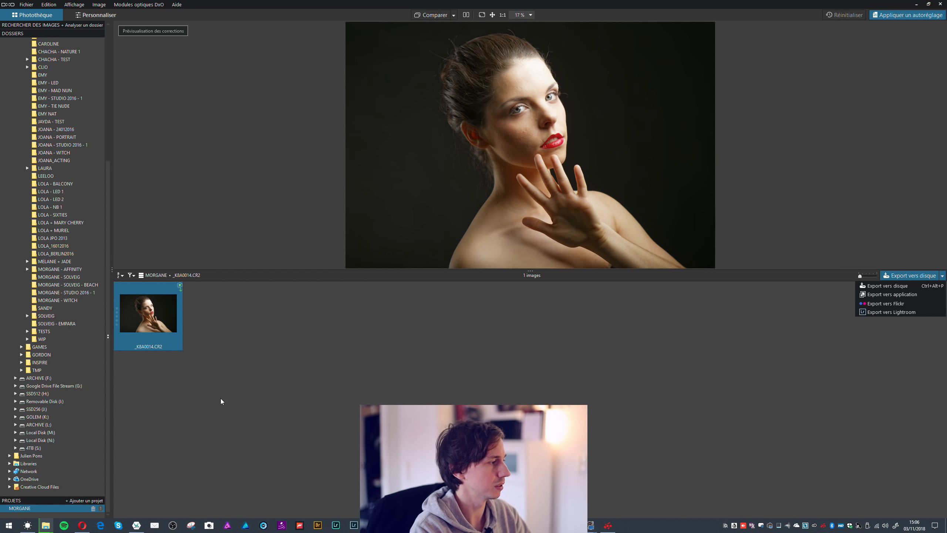
{"action": "left_click", "coordinate": [227, 358]}
{"action": "right_click", "coordinate": [170, 320]}
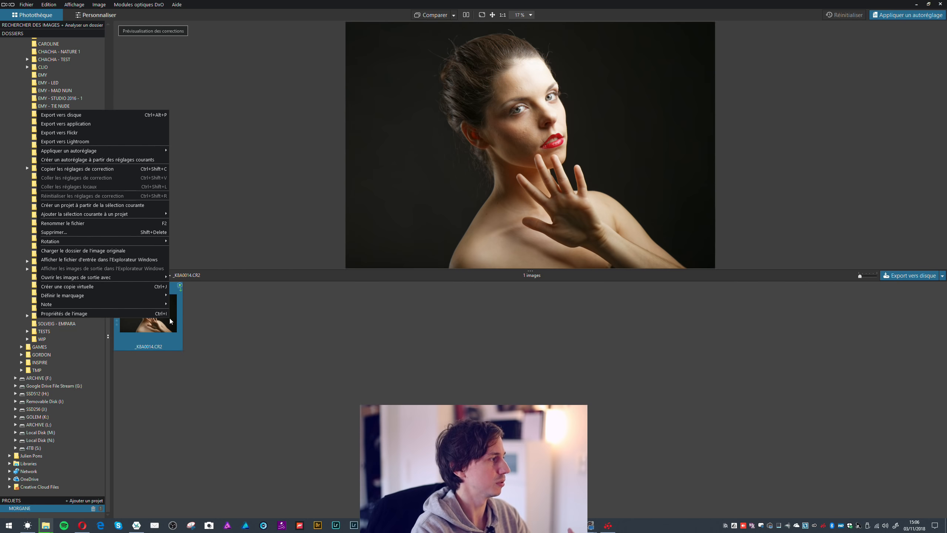
{"action": "mouse_move", "coordinate": [165, 152]}
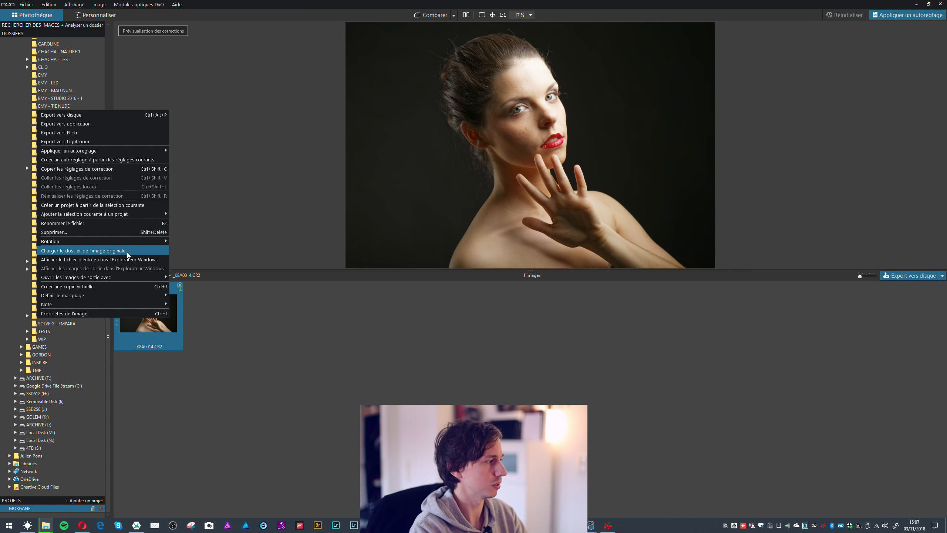
{"action": "mouse_move", "coordinate": [110, 295]}
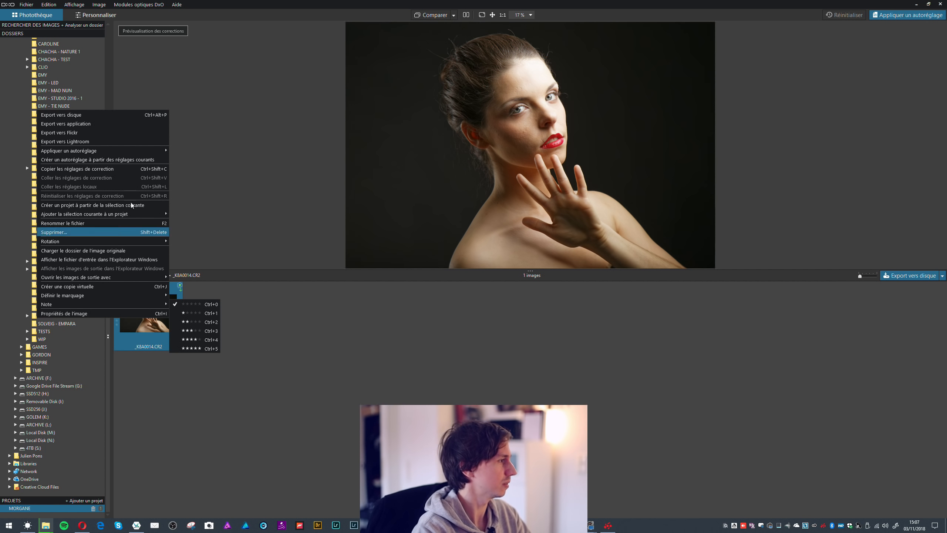
{"action": "left_click", "coordinate": [314, 357]}
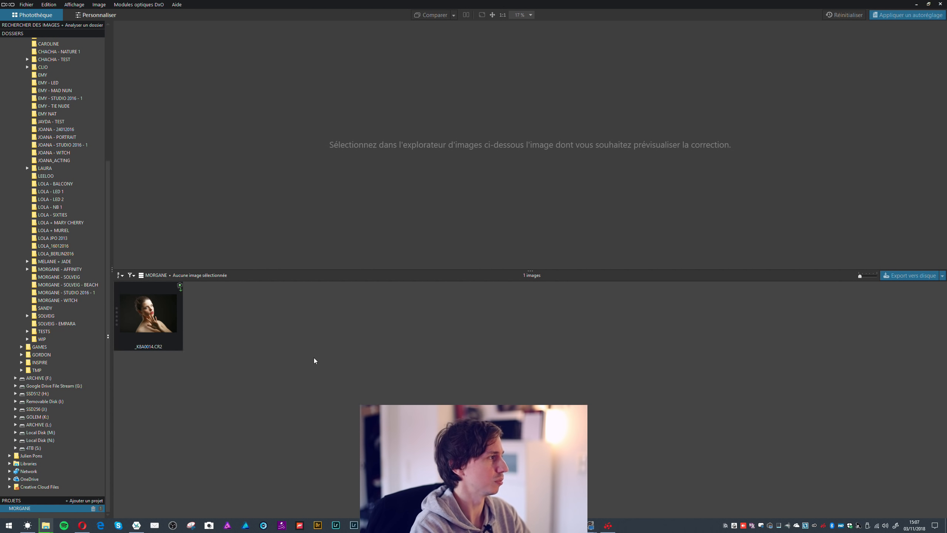
{"action": "left_click", "coordinate": [152, 330]}
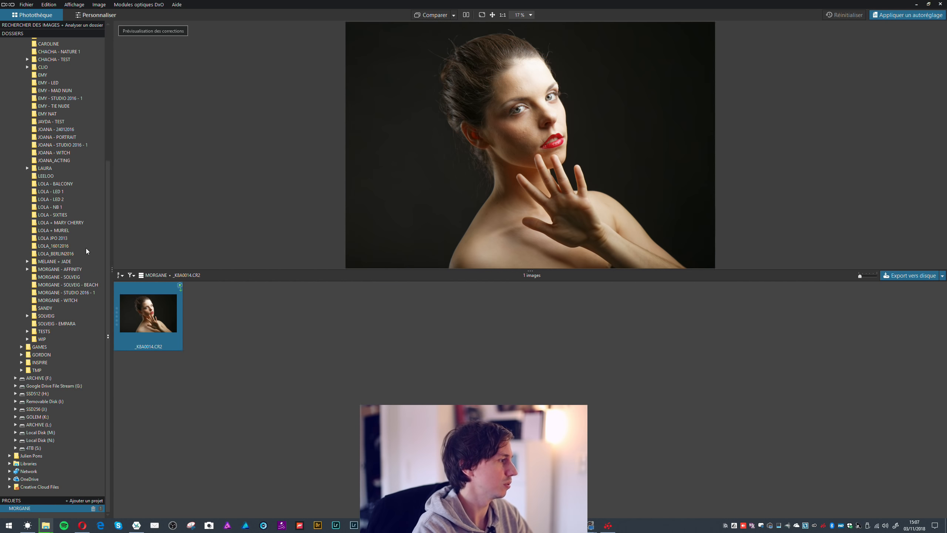
Step: Return to the folder ending in "AFFINITY" and browse through its thumbnails
{"action": "left_click", "coordinate": [75, 270]}
{"action": "left_click", "coordinate": [860, 307]}
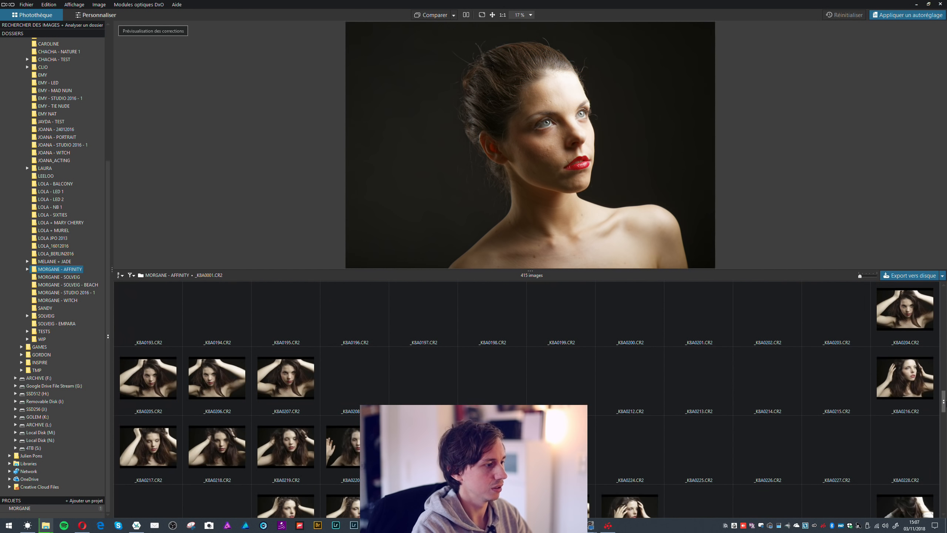
{"action": "left_click_drag", "start_coordinate": [945, 402], "coordinate": [943, 345]}
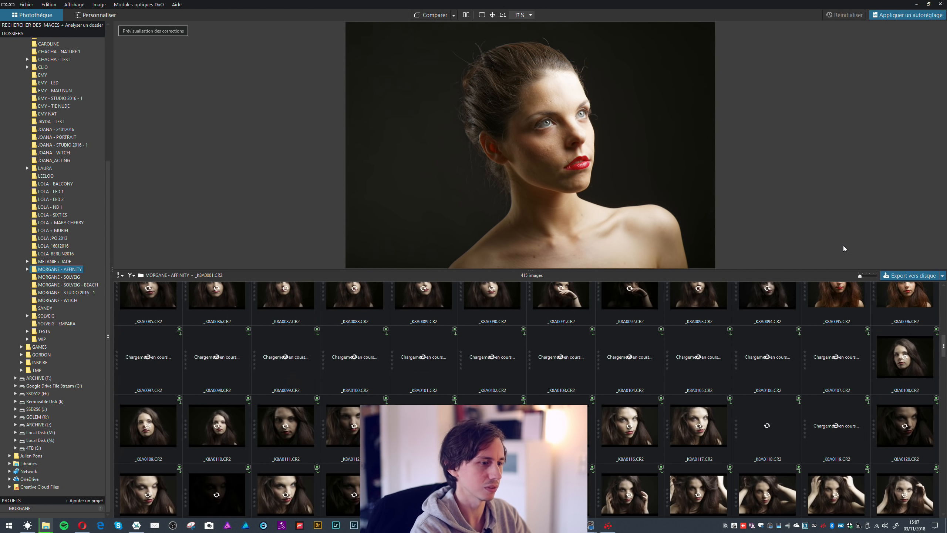
{"action": "left_click", "coordinate": [603, 314]}
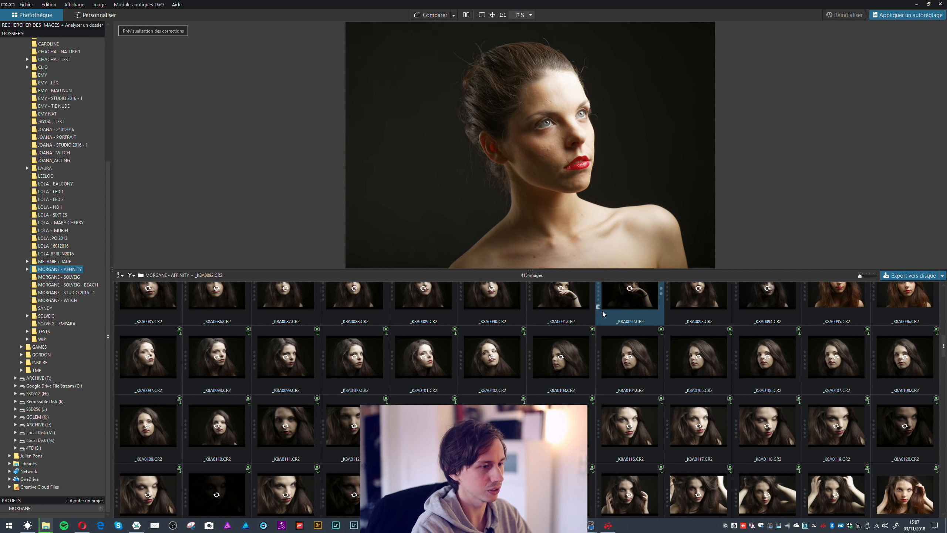
Step: Enlarge the image browser's thumbnails to seven per row and return to the first photos of the folder
{"action": "left_click", "coordinate": [863, 277]}
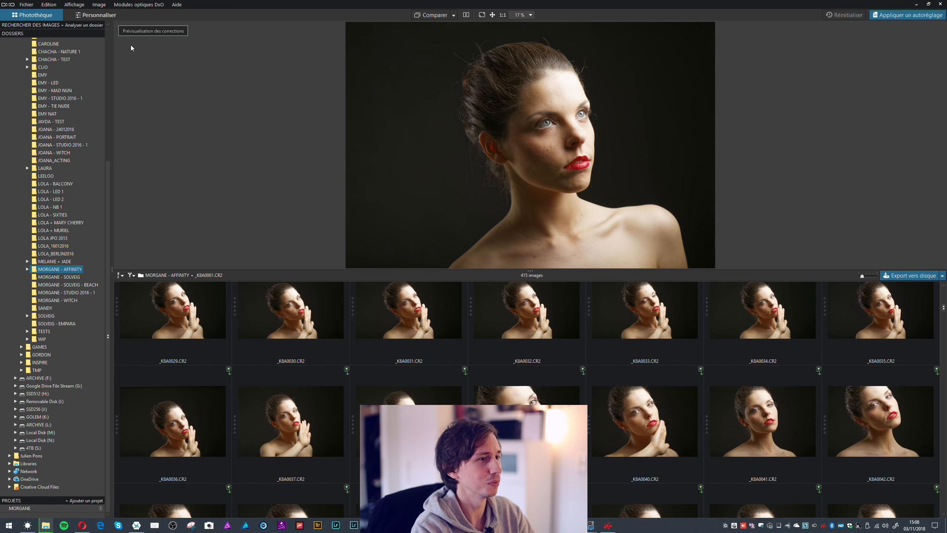
{"action": "scroll", "coordinate": [355, 359], "scroll_direction": "down", "scroll_amount": 2}
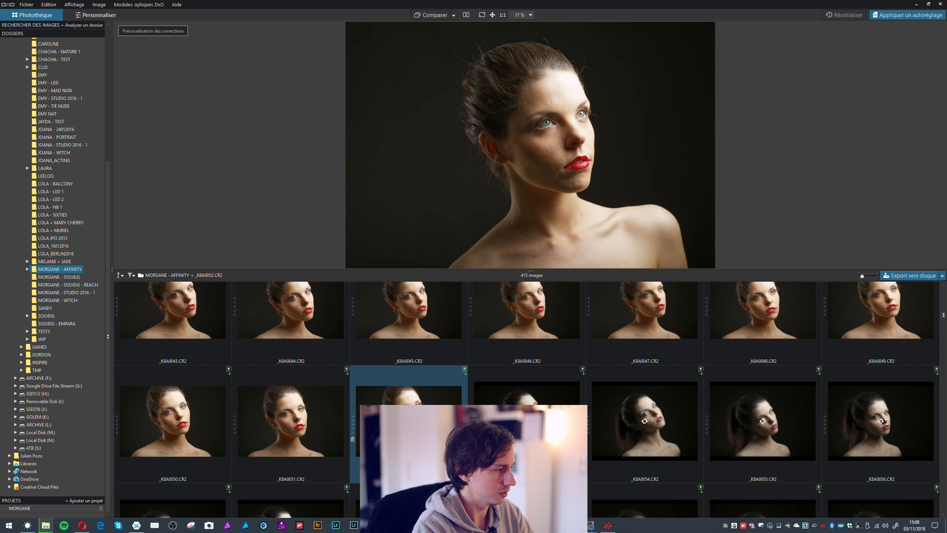
{"action": "scroll", "coordinate": [348, 431], "scroll_direction": "up", "scroll_amount": 6}
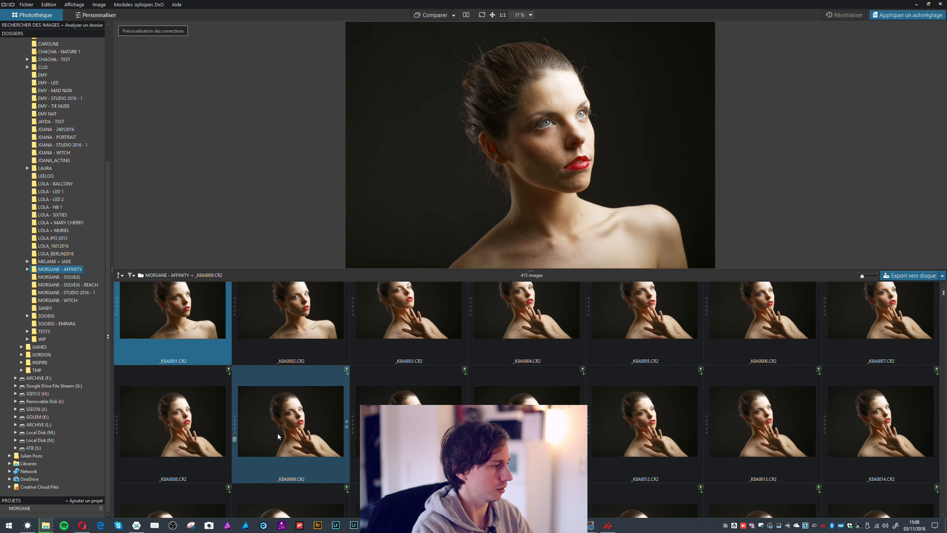
Step: Open the photo _K8A0009.CR2 in the Personnaliser workspace and view the source information of _K8A0014.CR2 in the filmstrip
{"action": "left_click", "coordinate": [277, 434]}
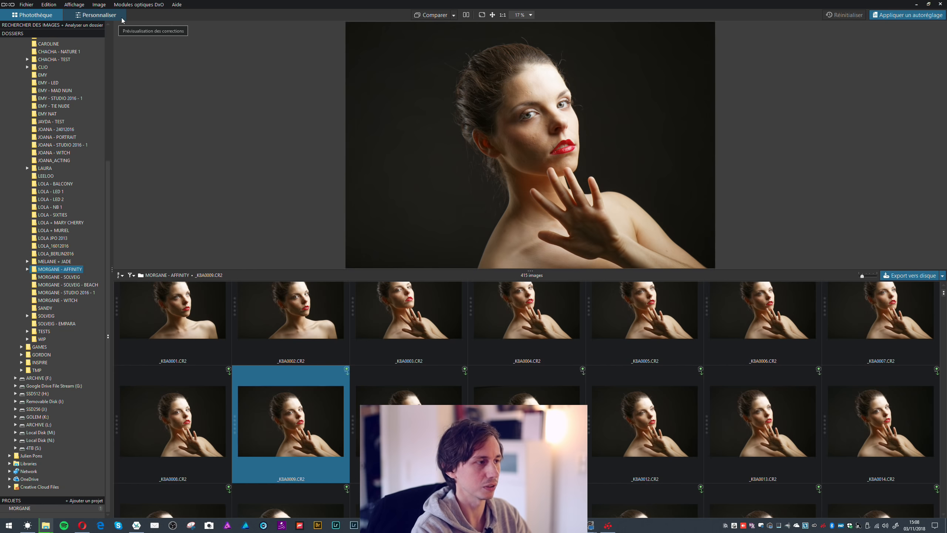
{"action": "left_click", "coordinate": [97, 15]}
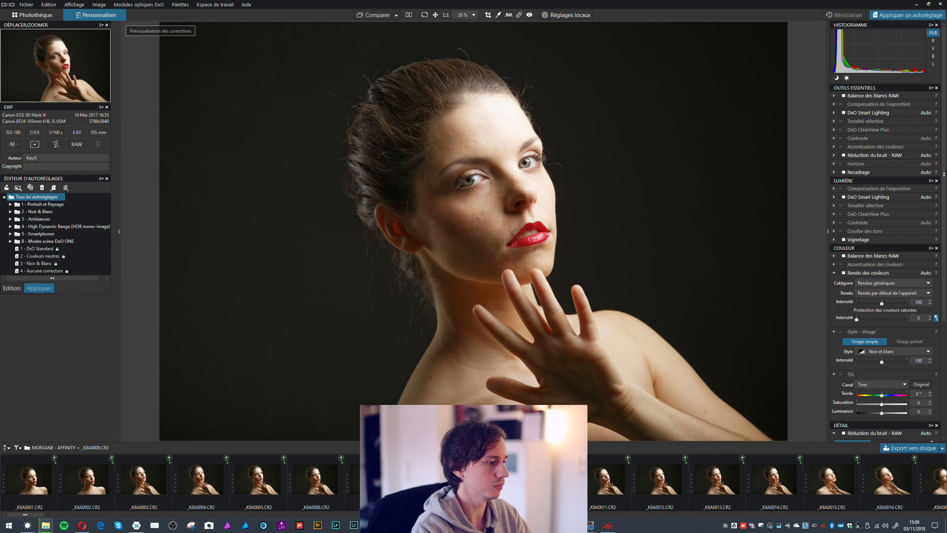
{"action": "left_click", "coordinate": [157, 484]}
{"action": "left_click", "coordinate": [753, 490]}
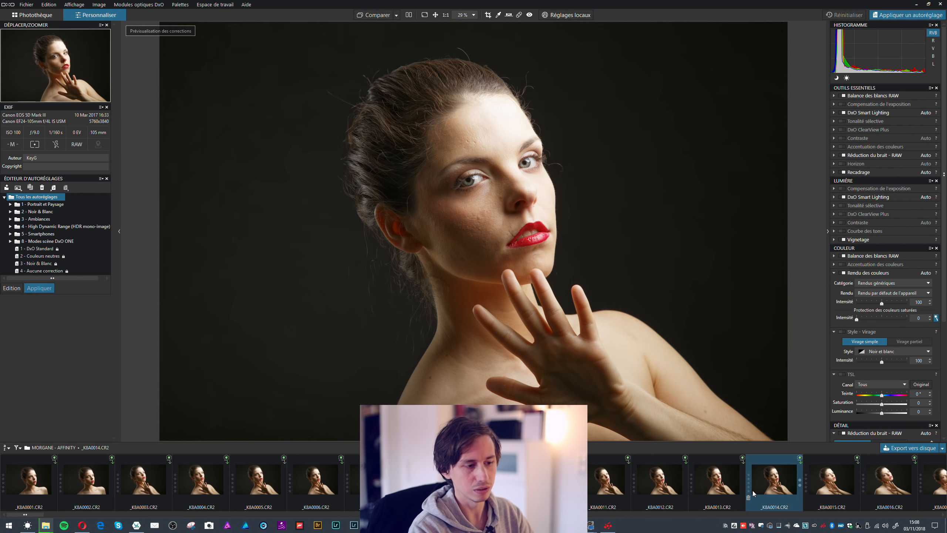
{"action": "mouse_move", "coordinate": [753, 490]}
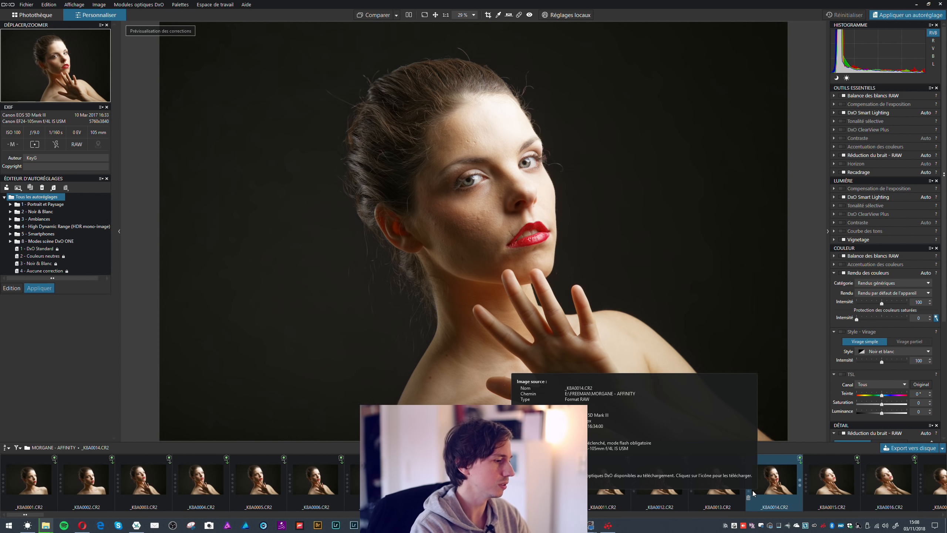
{"action": "left_click", "coordinate": [487, 484]}
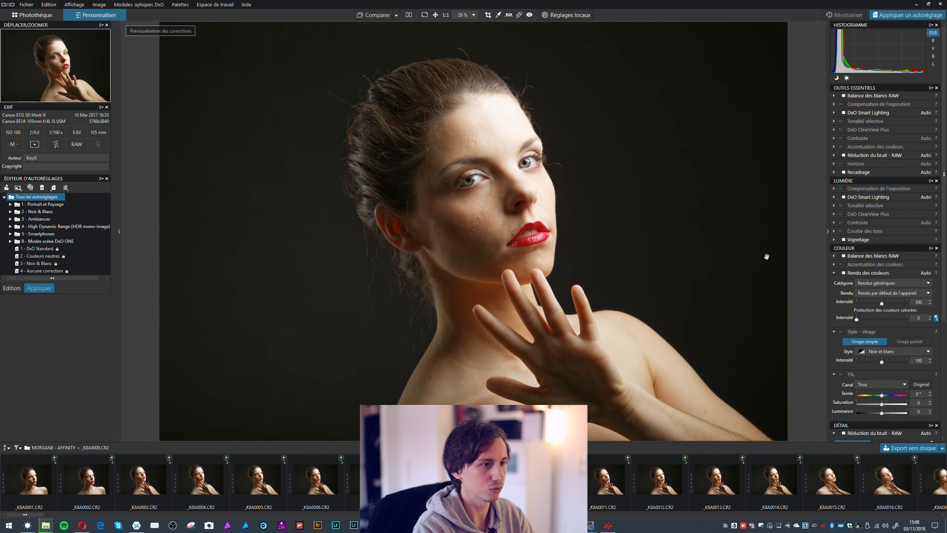
Step: Review the Recadrage and RAW noise reduction settings, switching noise reduction off and on again
{"action": "left_click", "coordinate": [834, 172]}
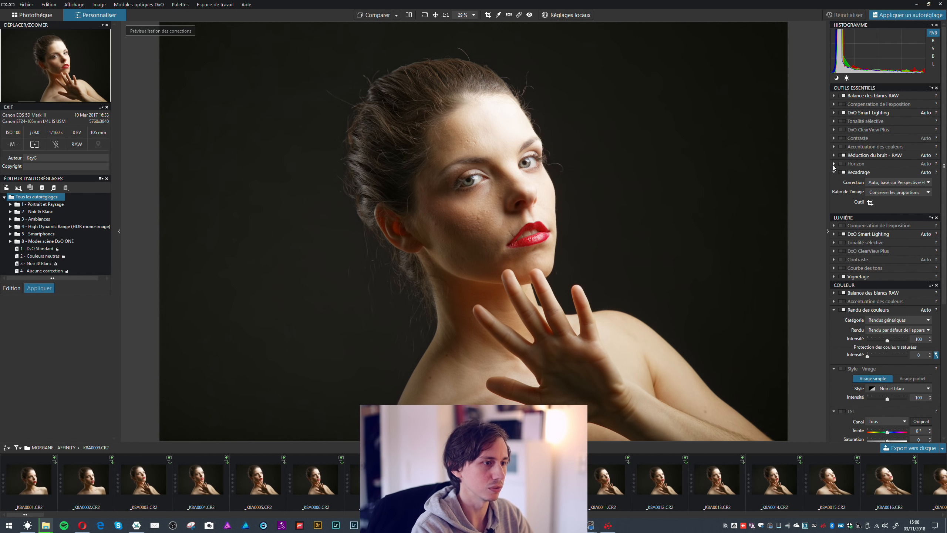
{"action": "left_click", "coordinate": [835, 169]}
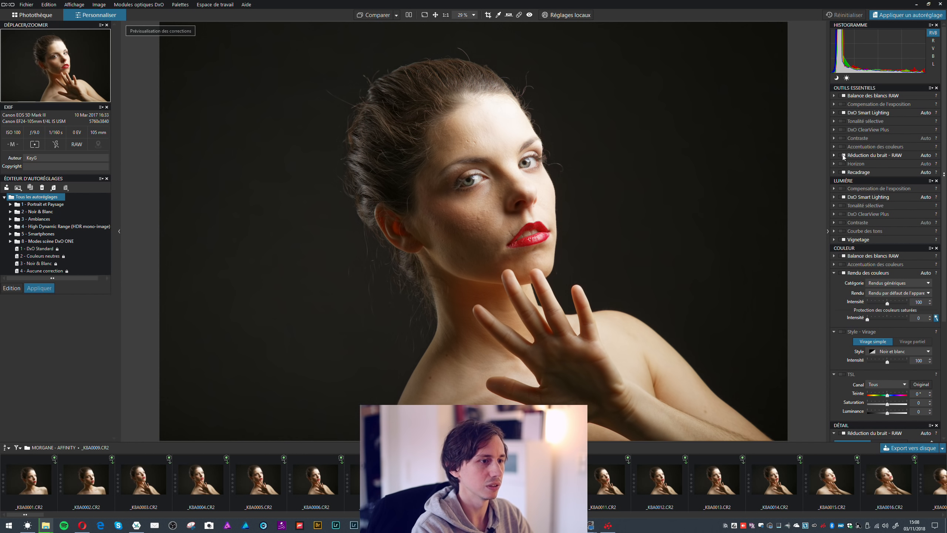
{"action": "left_click", "coordinate": [844, 156]}
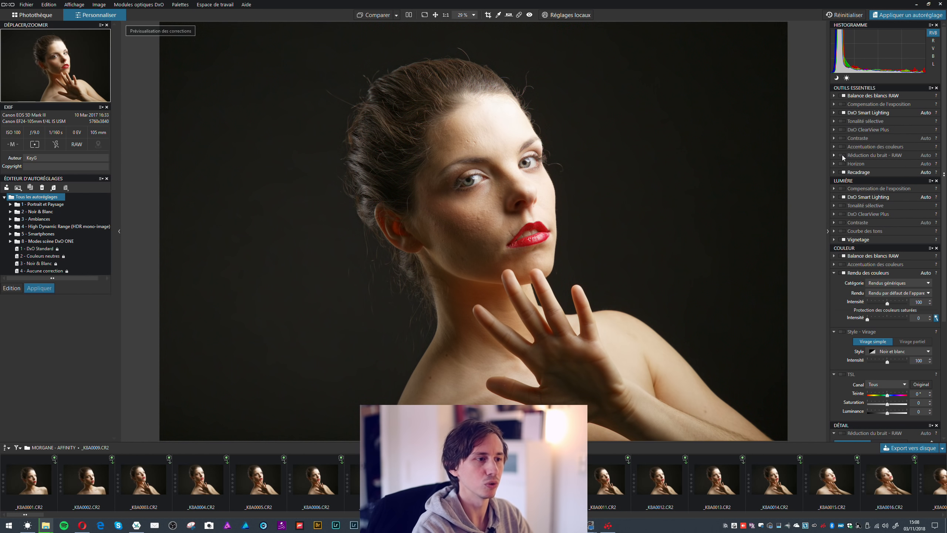
{"action": "left_click", "coordinate": [843, 156]}
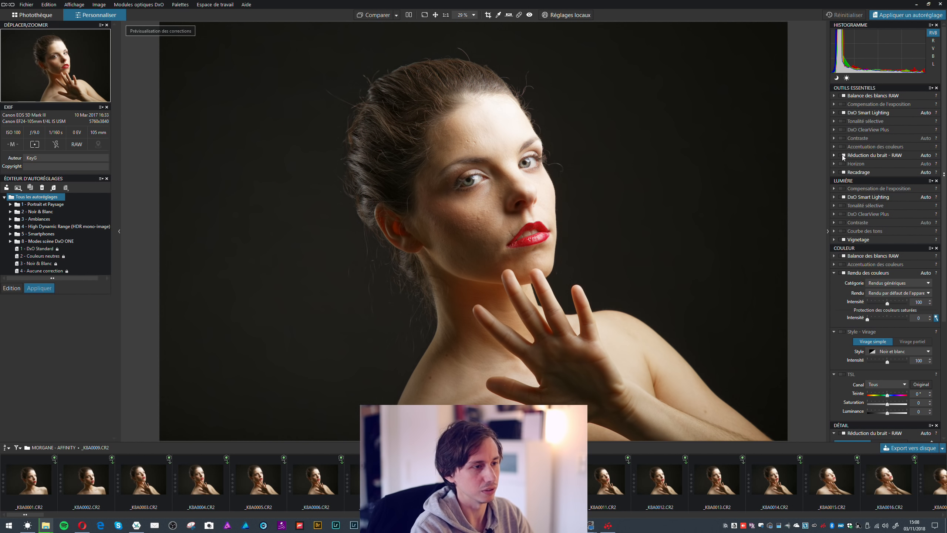
{"action": "left_click", "coordinate": [834, 156]}
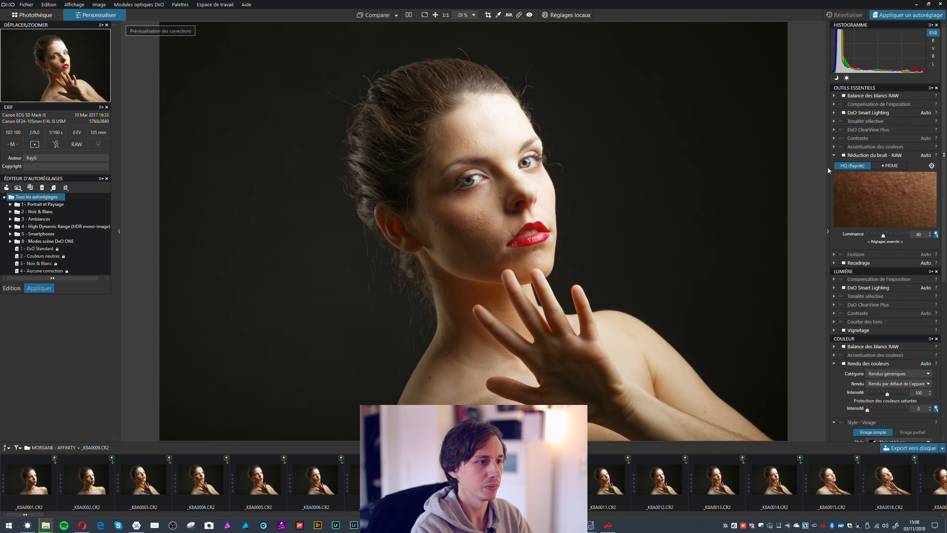
{"action": "left_click", "coordinate": [835, 156]}
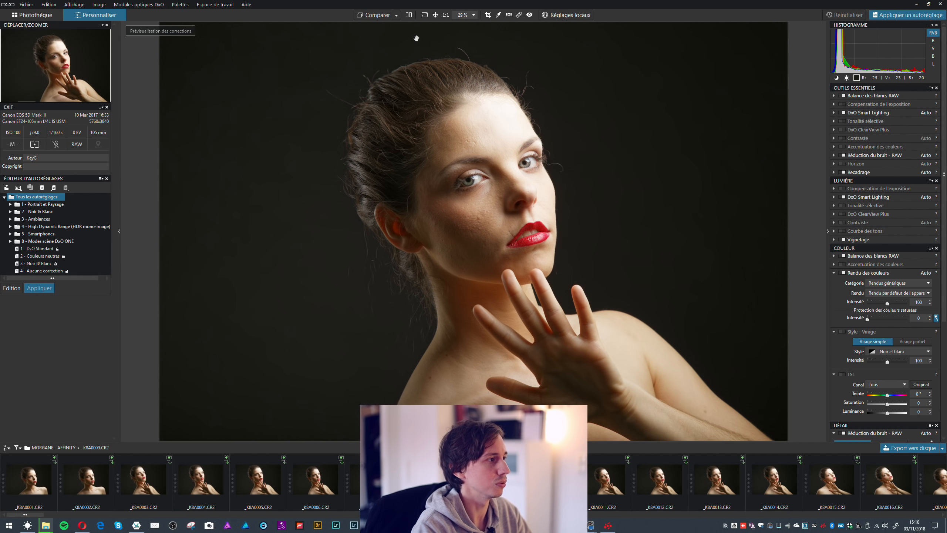
Step: Compare the corrected photo with its uncorrected version several times and review the available reference image options
{"action": "left_click", "coordinate": [396, 15]}
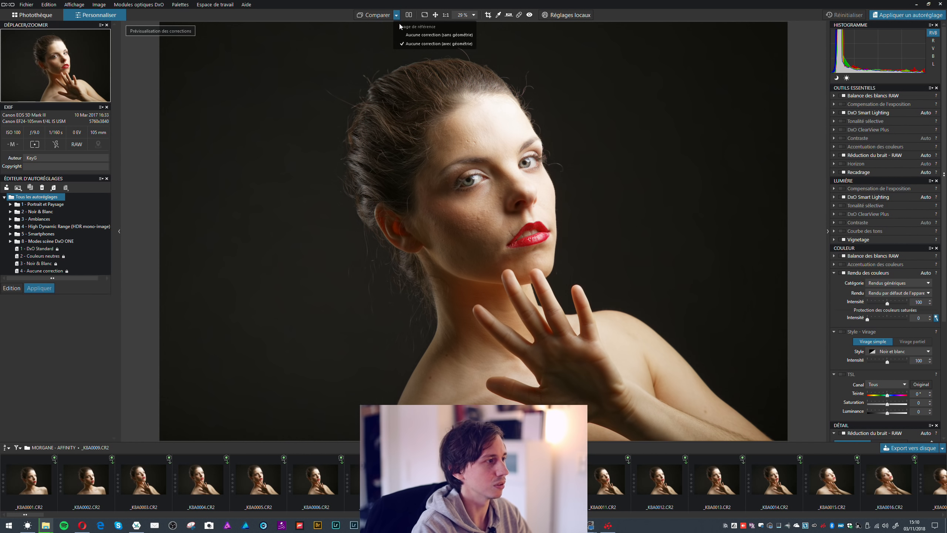
{"action": "left_click", "coordinate": [396, 13]}
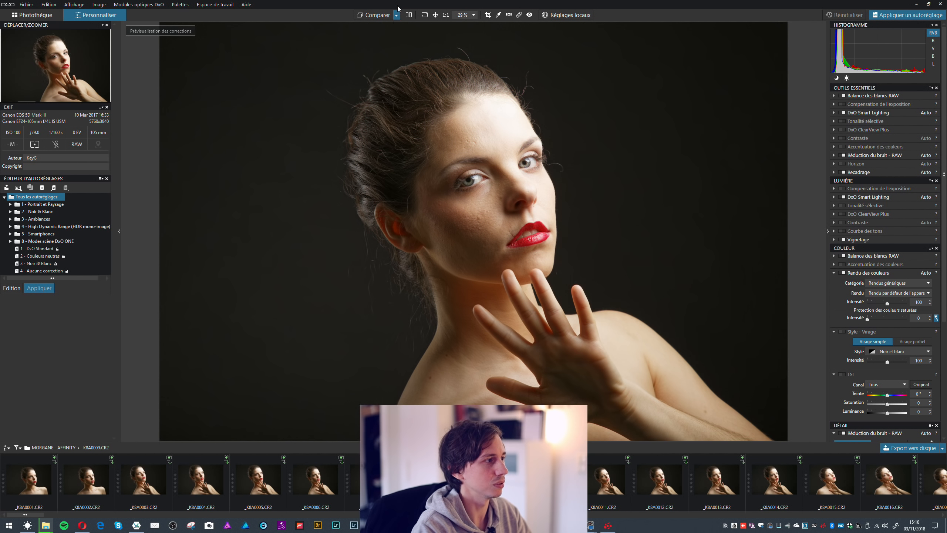
{"action": "left_click", "coordinate": [384, 19]}
{"action": "left_click", "coordinate": [385, 18]}
{"action": "left_click", "coordinate": [384, 19]}
{"action": "left_click", "coordinate": [384, 18]}
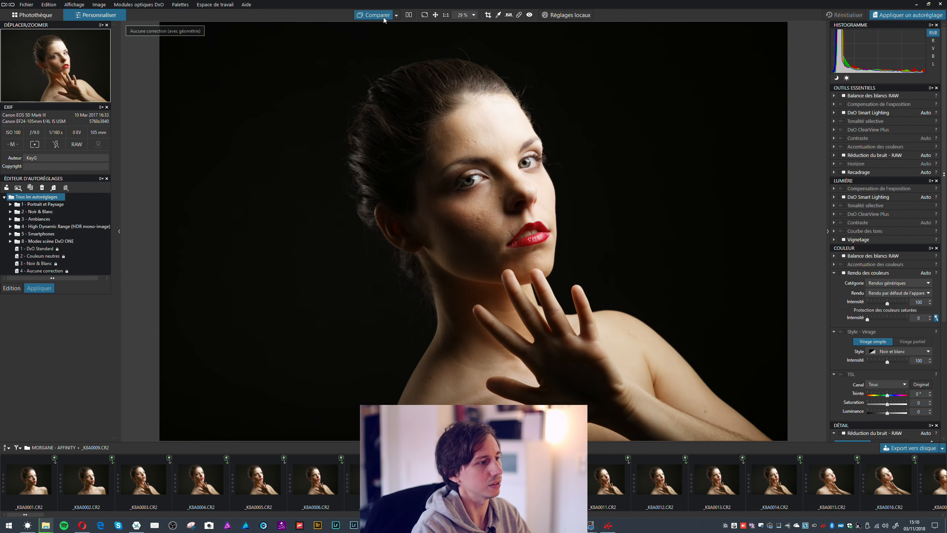
{"action": "left_click", "coordinate": [384, 19]}
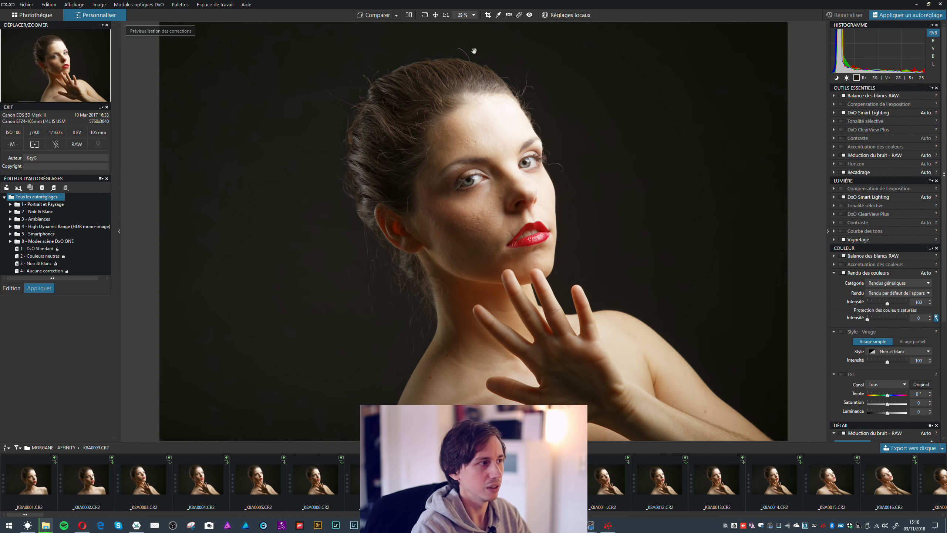
{"action": "left_click", "coordinate": [396, 16]}
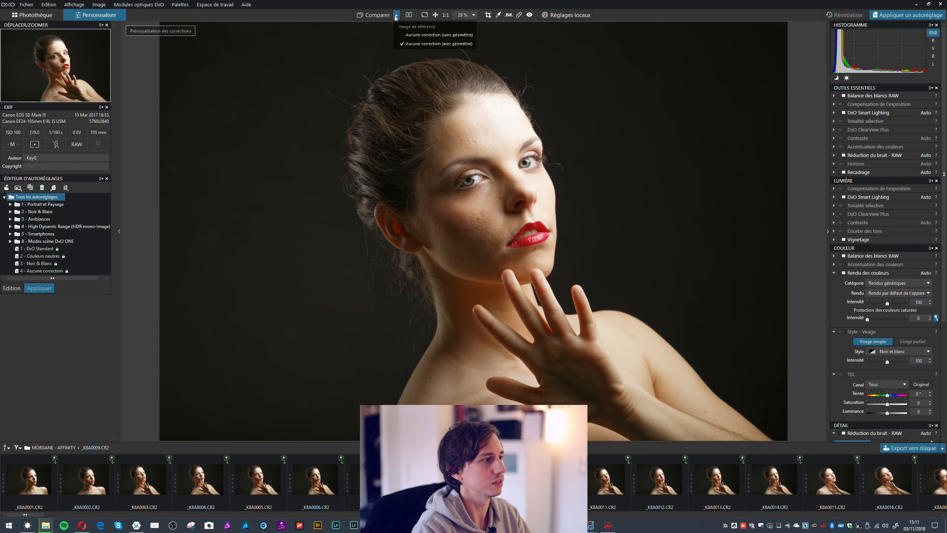
{"action": "left_click", "coordinate": [396, 16]}
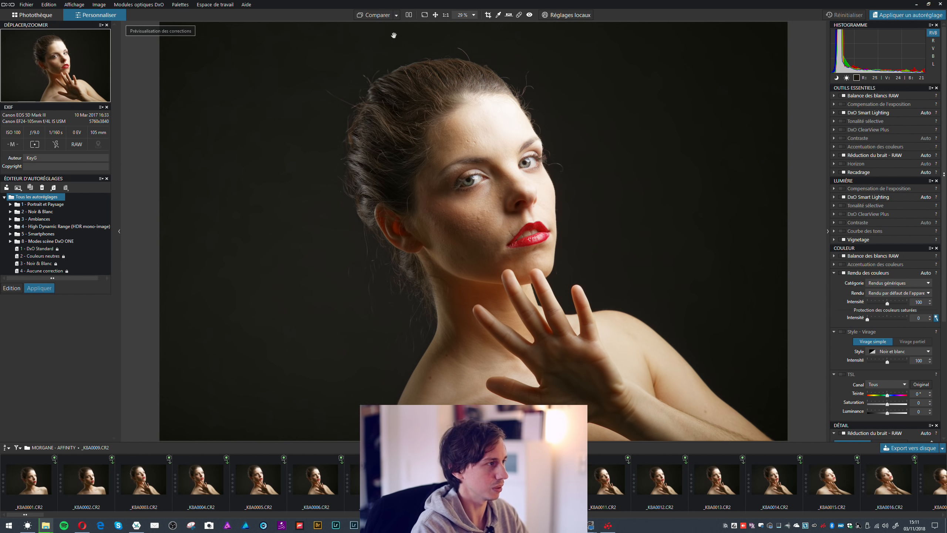
{"action": "left_click", "coordinate": [395, 16]}
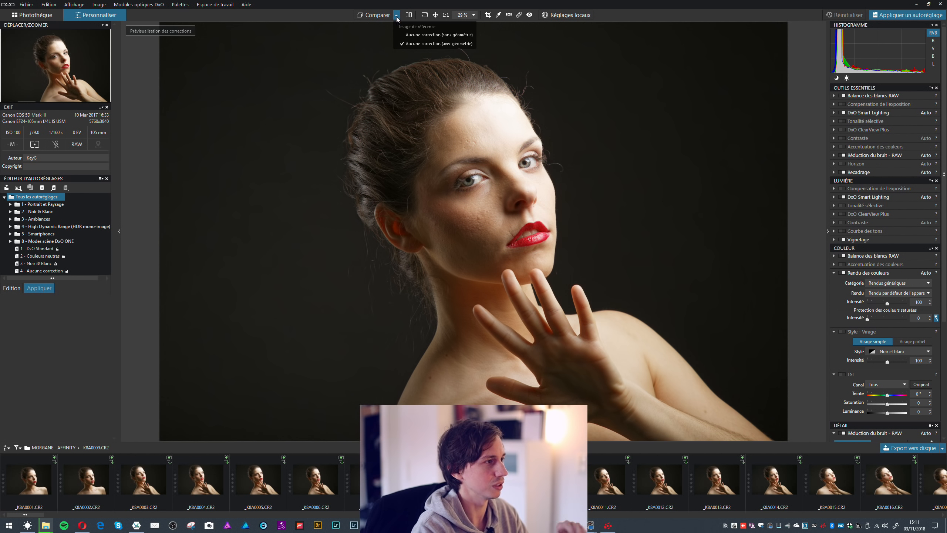
{"action": "left_click", "coordinate": [396, 17]}
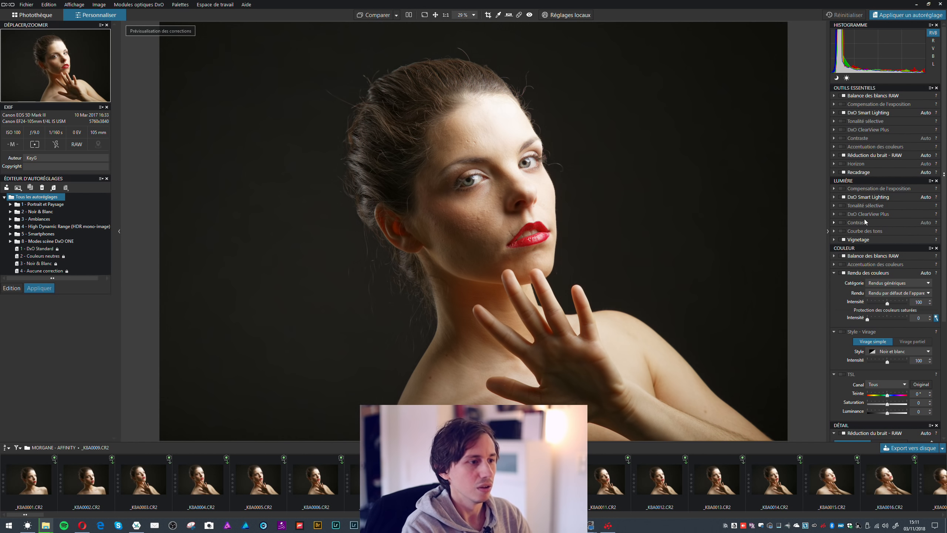
Step: Try hue shifts of -30° and 10° on the Rouges channel of TSL, and return that hue to 0°
{"action": "scroll", "coordinate": [864, 219], "scroll_direction": "down", "scroll_amount": 5}
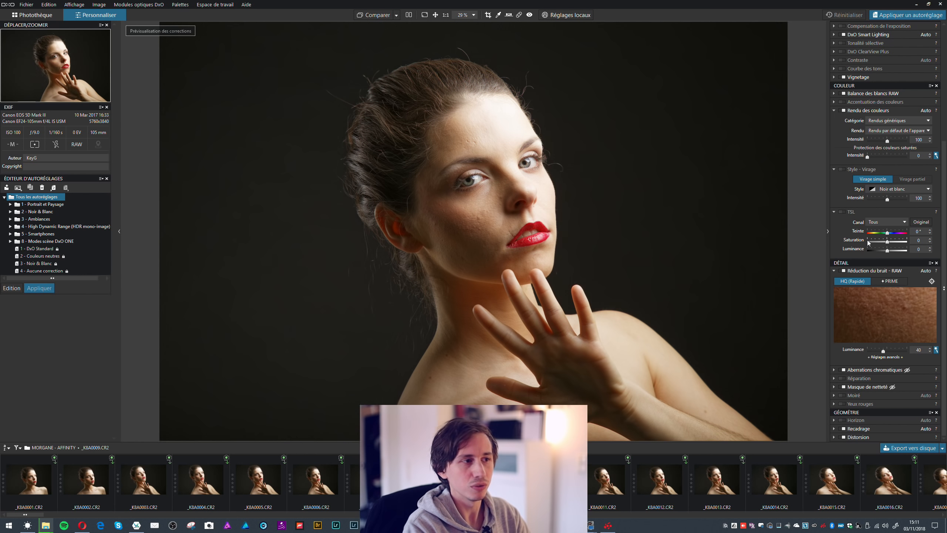
{"action": "scroll", "coordinate": [866, 245], "scroll_direction": "up", "scroll_amount": 5}
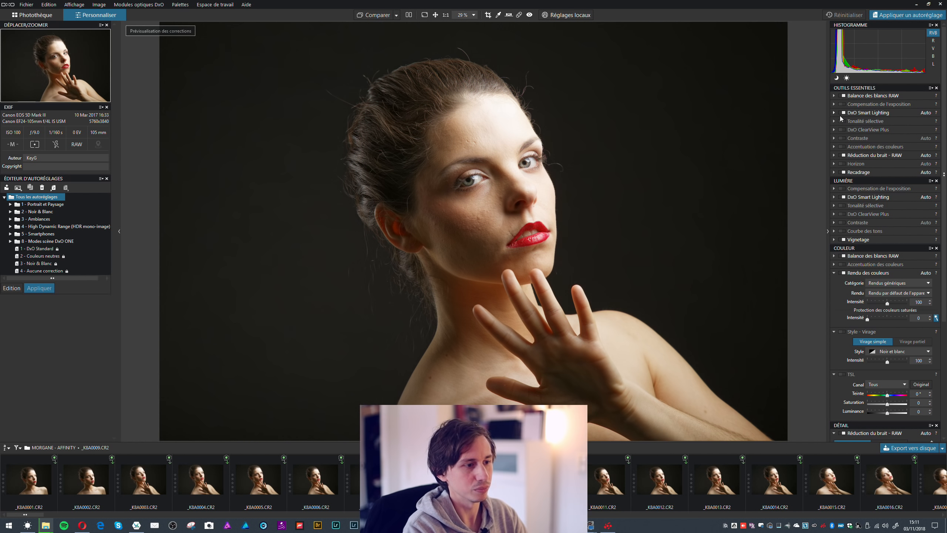
{"action": "scroll", "coordinate": [840, 116], "scroll_direction": "down", "scroll_amount": 5}
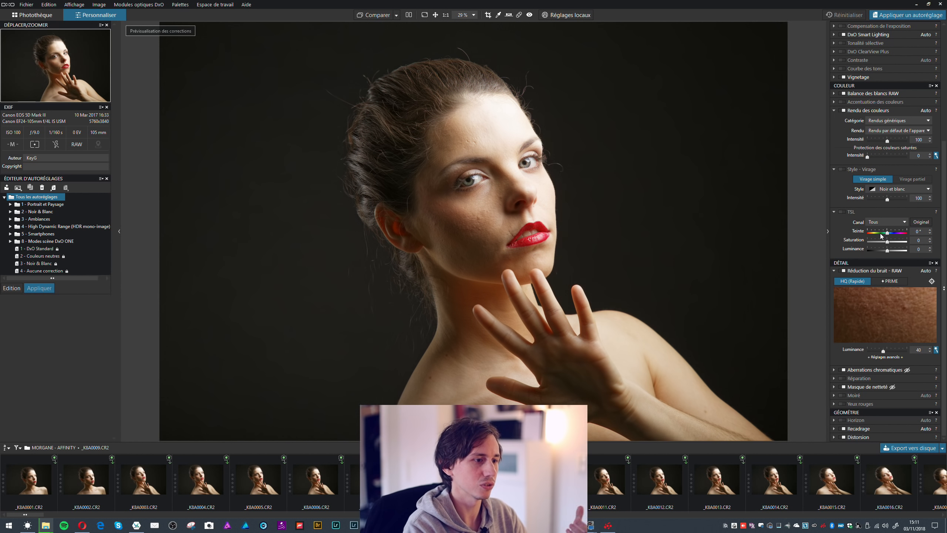
{"action": "left_click", "coordinate": [879, 222]}
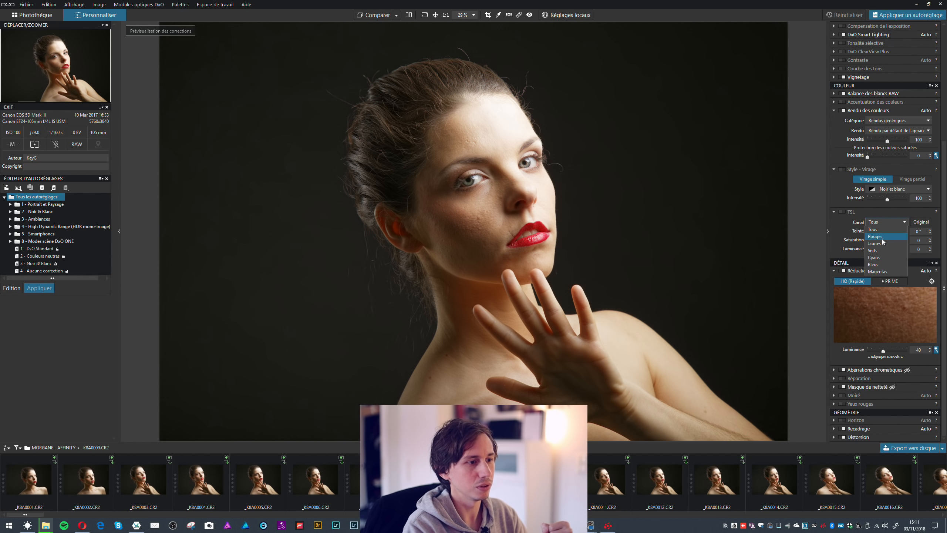
{"action": "left_click", "coordinate": [882, 238]}
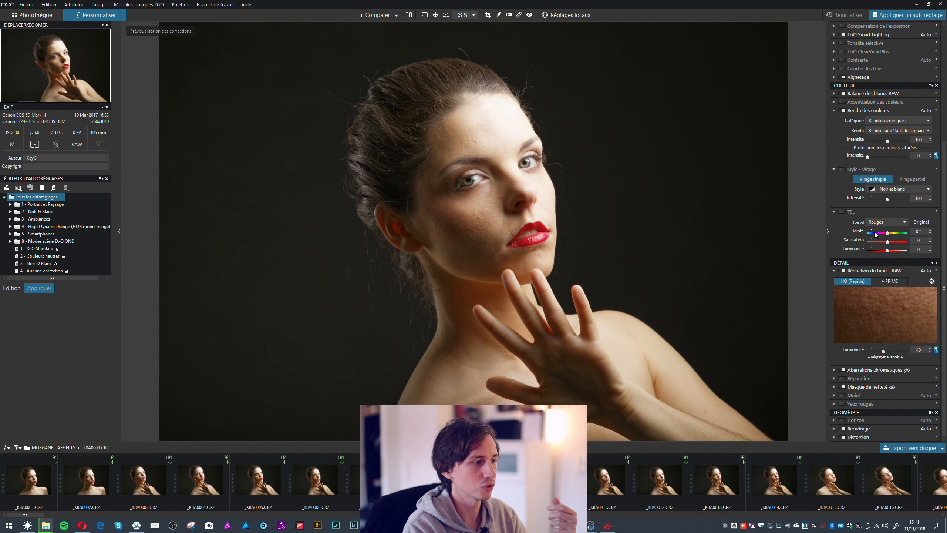
{"action": "left_click", "coordinate": [885, 233]}
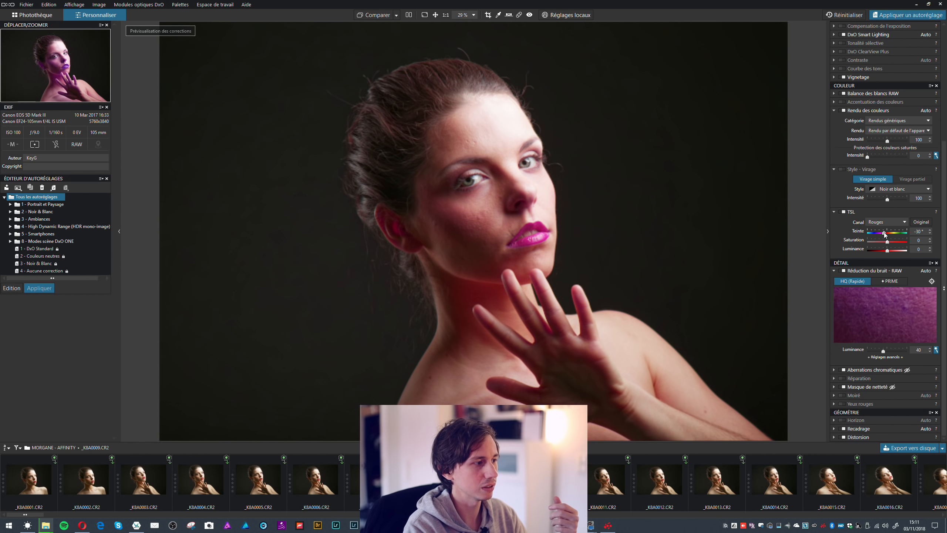
{"action": "mouse_move", "coordinate": [884, 234]}
{"action": "left_mouse_down"}
{"action": "mouse_move", "coordinate": [899, 235]}
{"action": "mouse_move", "coordinate": [889, 237]}
{"action": "left_mouse_up"}
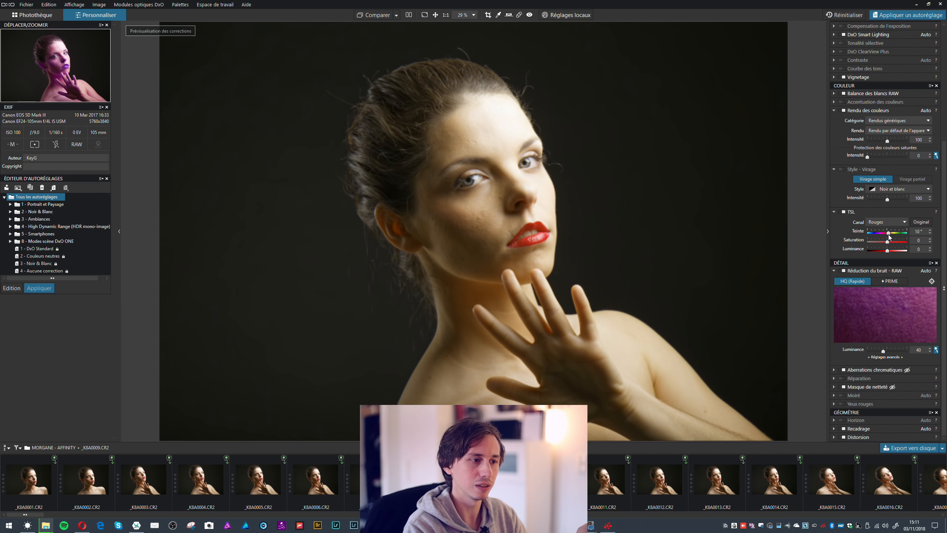
{"action": "left_click", "coordinate": [923, 232]}
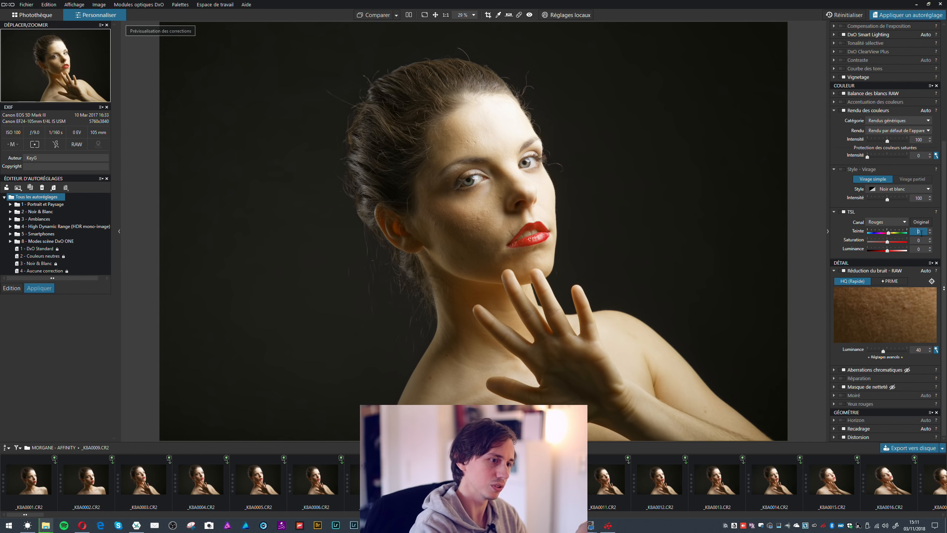
{"action": "type", "text": "0"}
{"action": "key", "text": "Return"}
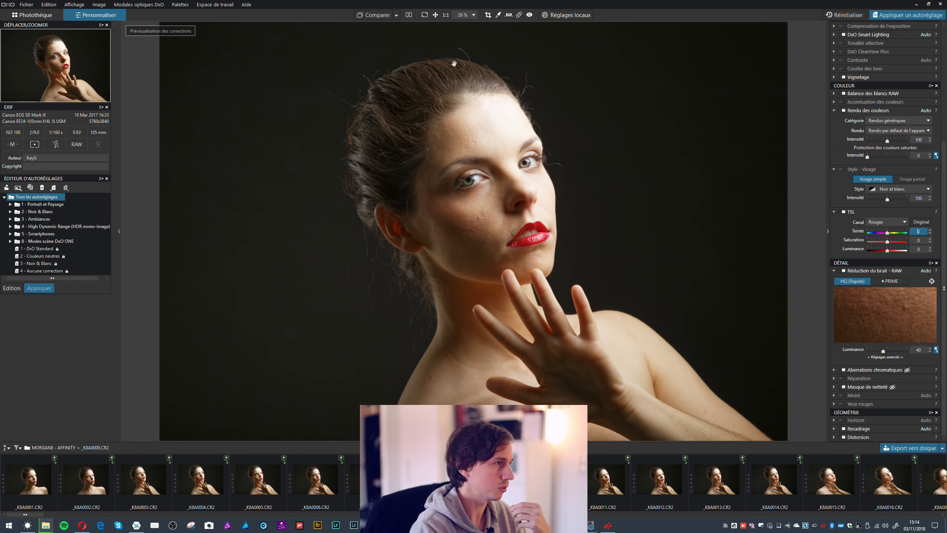
Step: Add a local adjustment control point on the model's cheek, move it to her forehead and briefly display its mask
{"action": "left_click", "coordinate": [588, 13]}
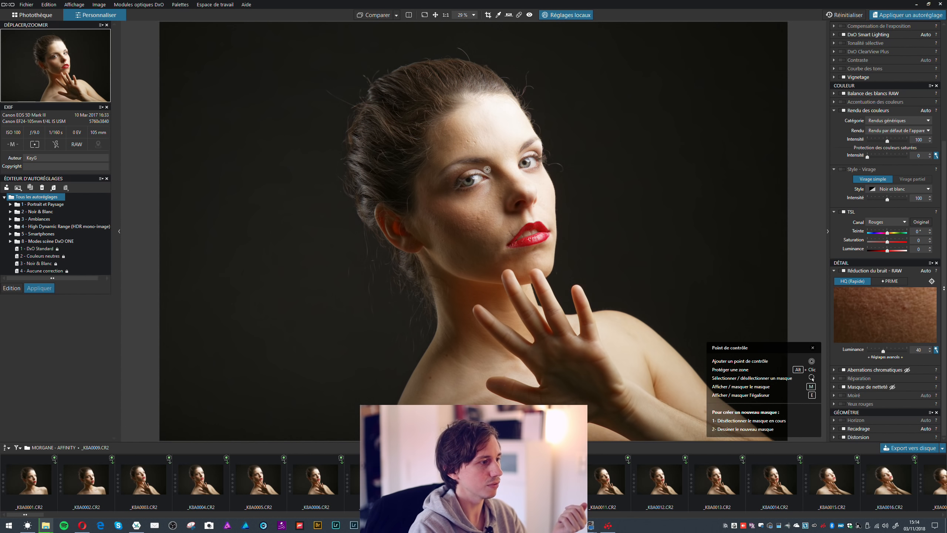
{"action": "left_click", "coordinate": [483, 197]}
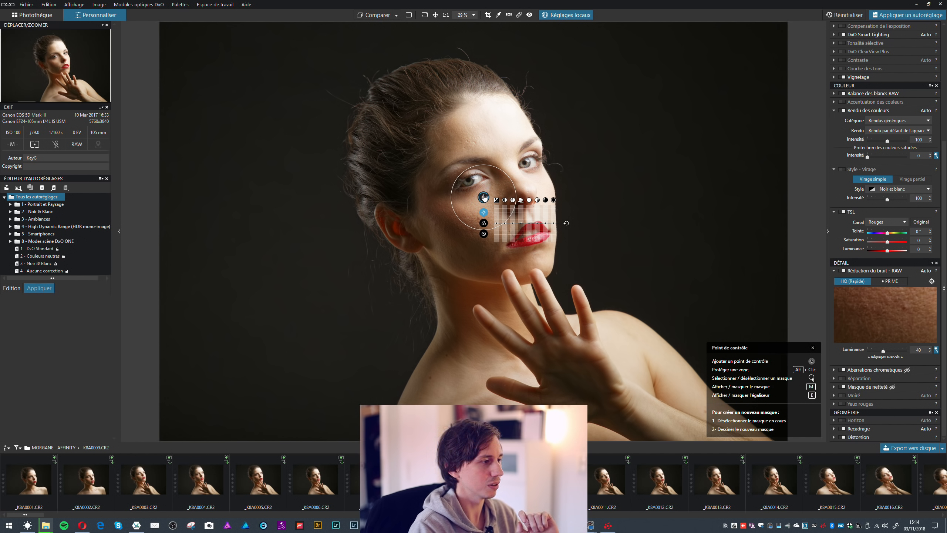
{"action": "left_click_drag", "start_coordinate": [484, 198], "coordinate": [472, 143]}
{"action": "key", "text": "m"}
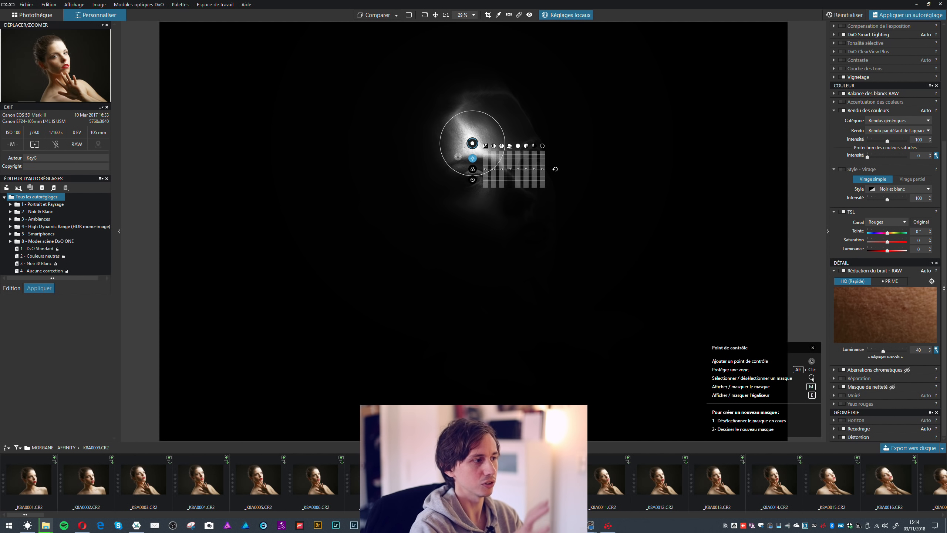
{"action": "key", "text": "m"}
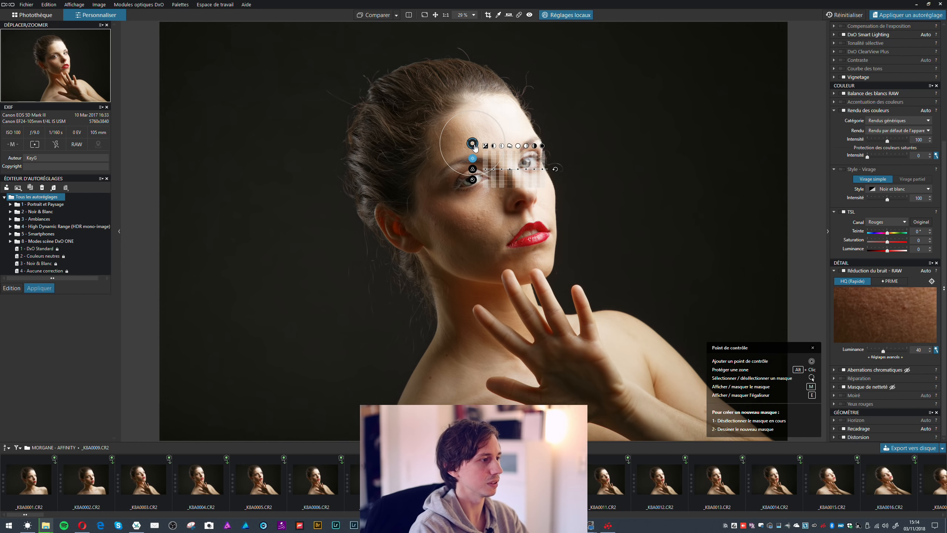
Step: Move the control point onto the lips and shift its local hue toward pink
{"action": "left_click_drag", "start_coordinate": [472, 143], "coordinate": [537, 239]}
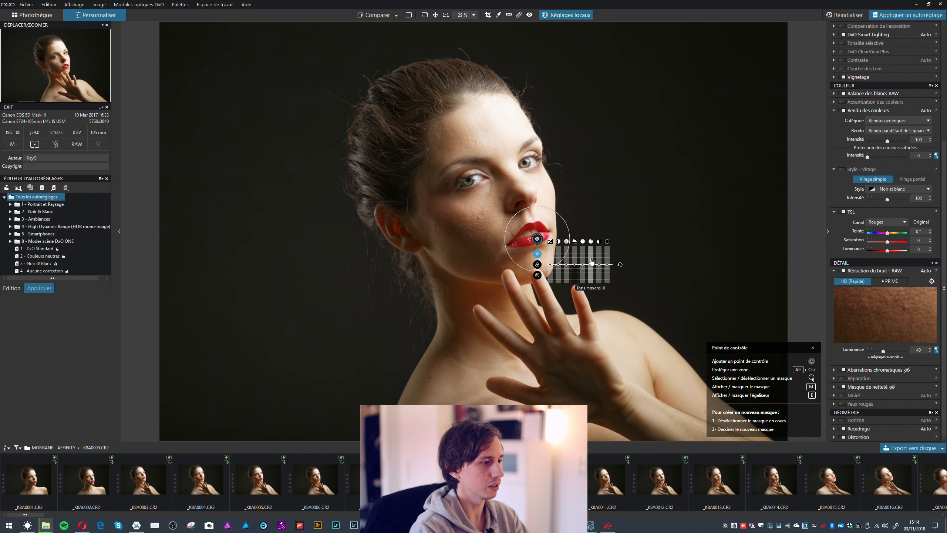
{"action": "left_click", "coordinate": [537, 264]}
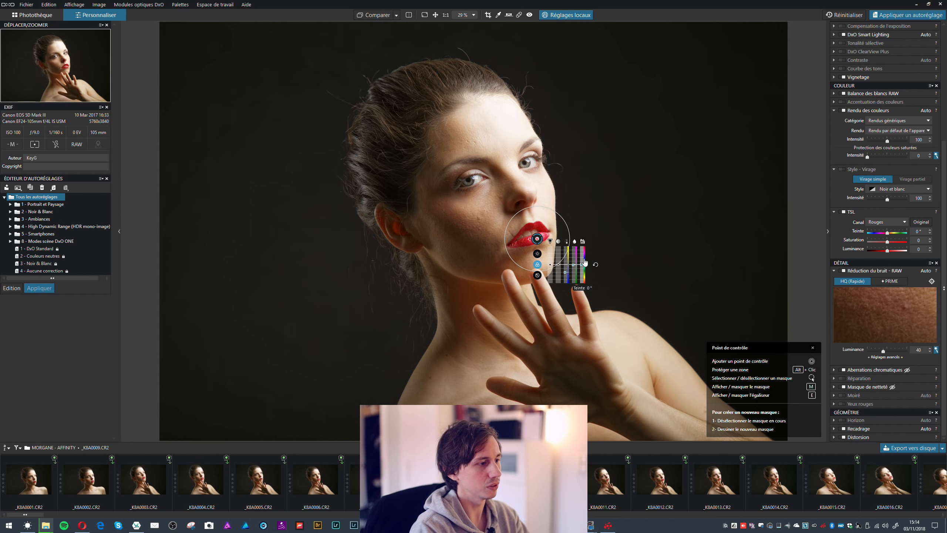
{"action": "left_click_drag", "start_coordinate": [585, 264], "coordinate": [585, 272]}
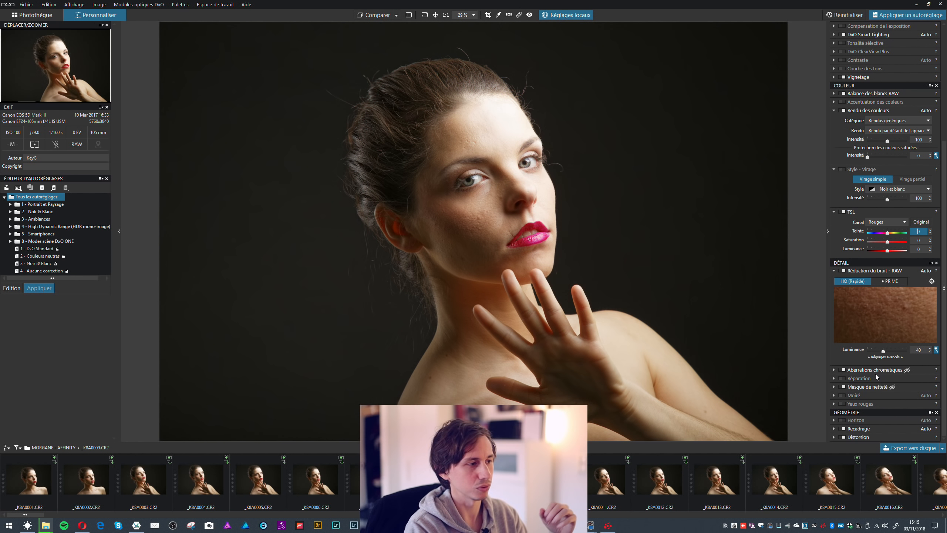
Step: Switch to the web browser showing the tuto.com course on DxO Optics 7 and maximize its window
{"action": "mouse_move", "coordinate": [643, 244]}
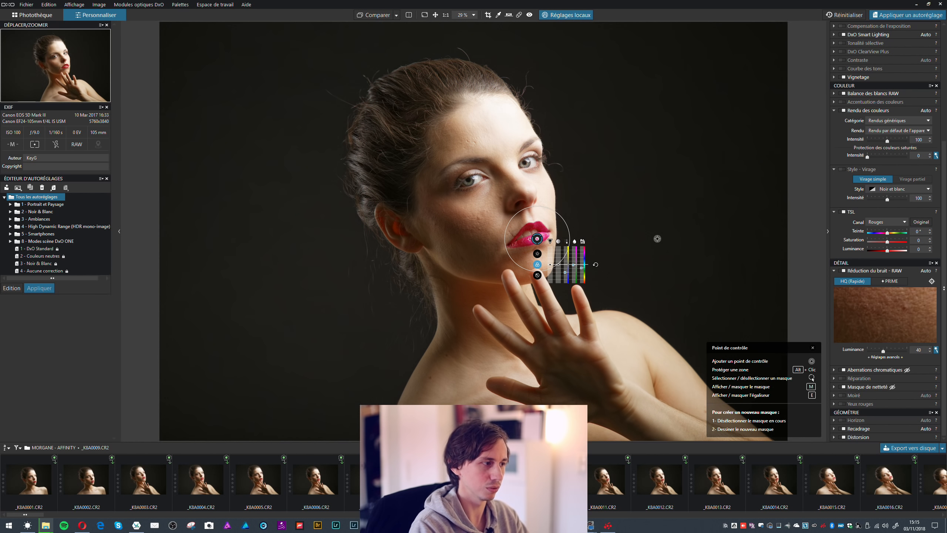
{"action": "left_click", "coordinate": [148, 490]}
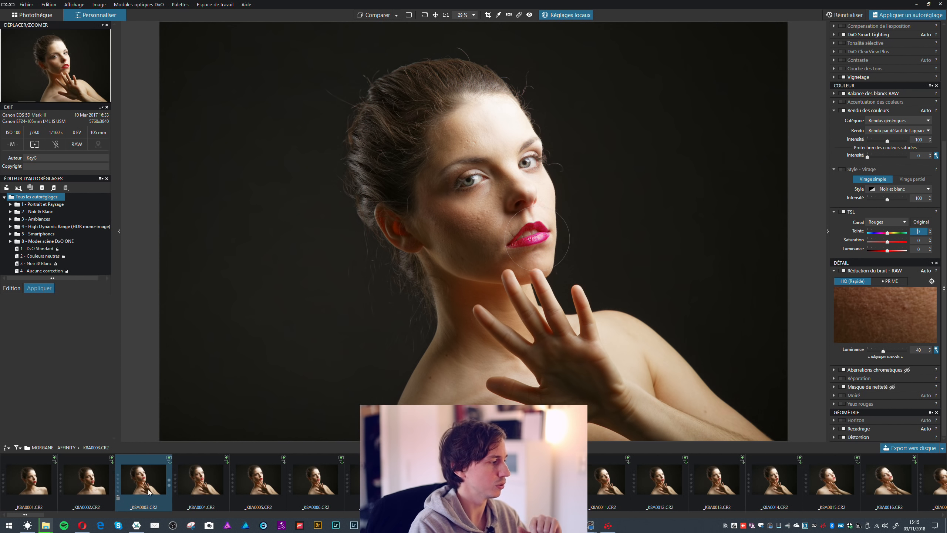
{"action": "left_click", "coordinate": [82, 525]}
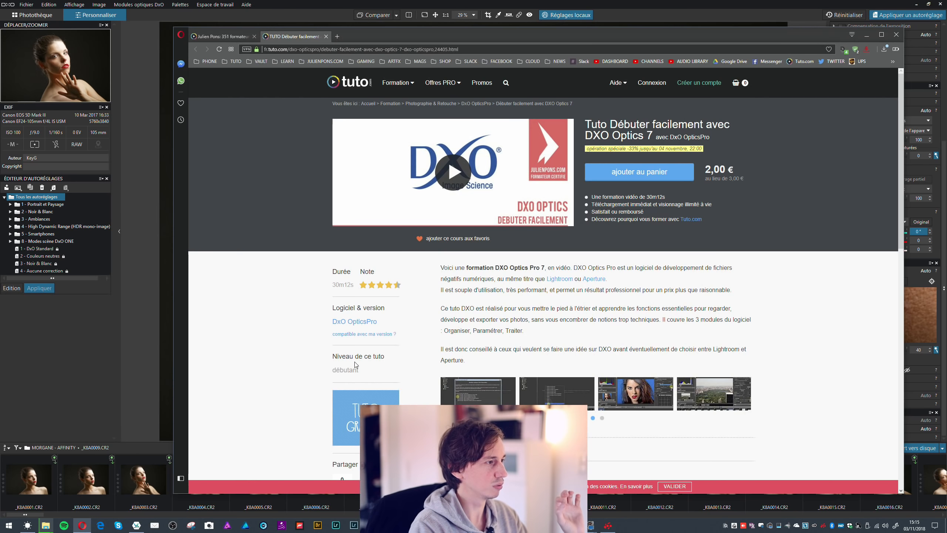
{"action": "double_click", "coordinate": [546, 34]}
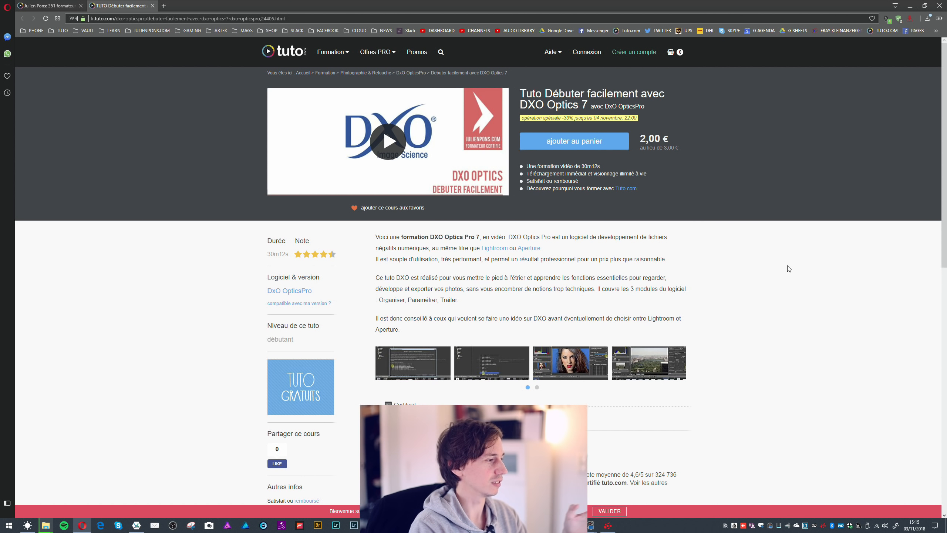
Step: Read through the DxO Optics 7 course description and return to DxO PhotoLab
{"action": "scroll", "coordinate": [789, 268], "scroll_direction": "down", "scroll_amount": 4}
{"action": "scroll", "coordinate": [790, 268], "scroll_direction": "up", "scroll_amount": 4}
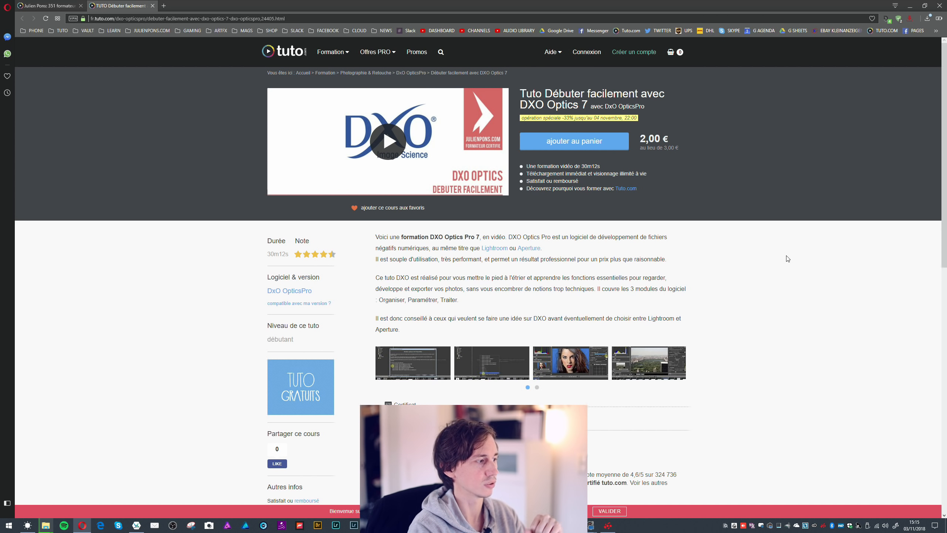
{"action": "scroll", "coordinate": [788, 258], "scroll_direction": "down", "scroll_amount": 6}
{"action": "scroll", "coordinate": [788, 258], "scroll_direction": "up", "scroll_amount": 6}
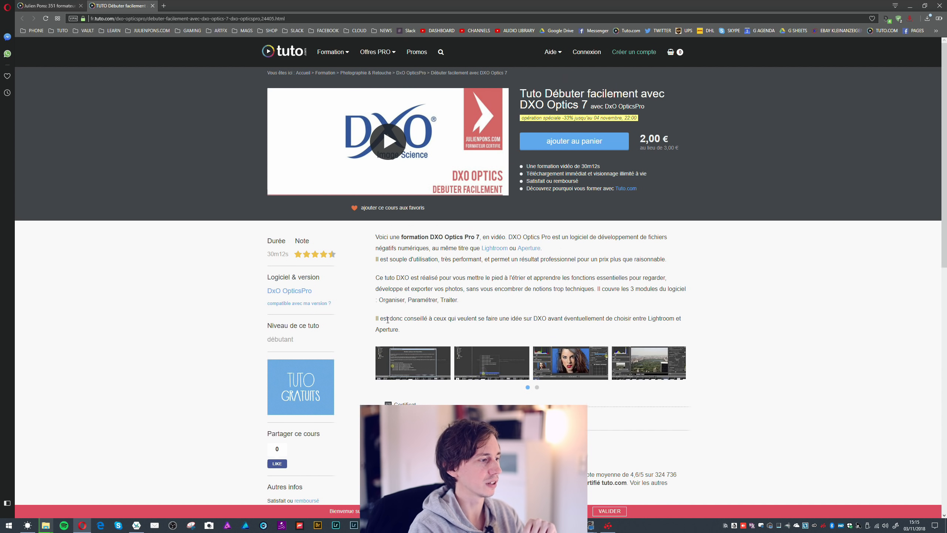
{"action": "left_click_drag", "start_coordinate": [375, 318], "coordinate": [519, 325]}
{"action": "left_click", "coordinate": [519, 325]}
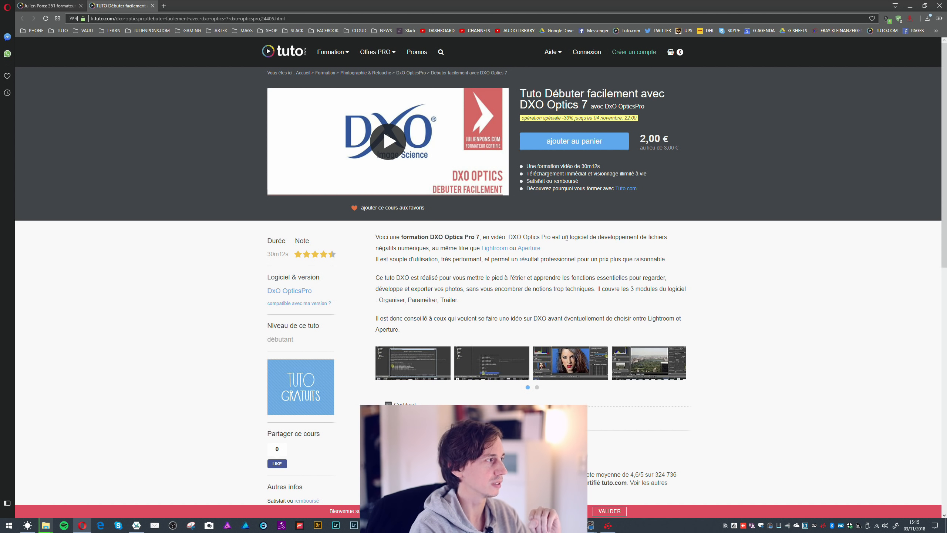
{"action": "left_click", "coordinate": [909, 5]}
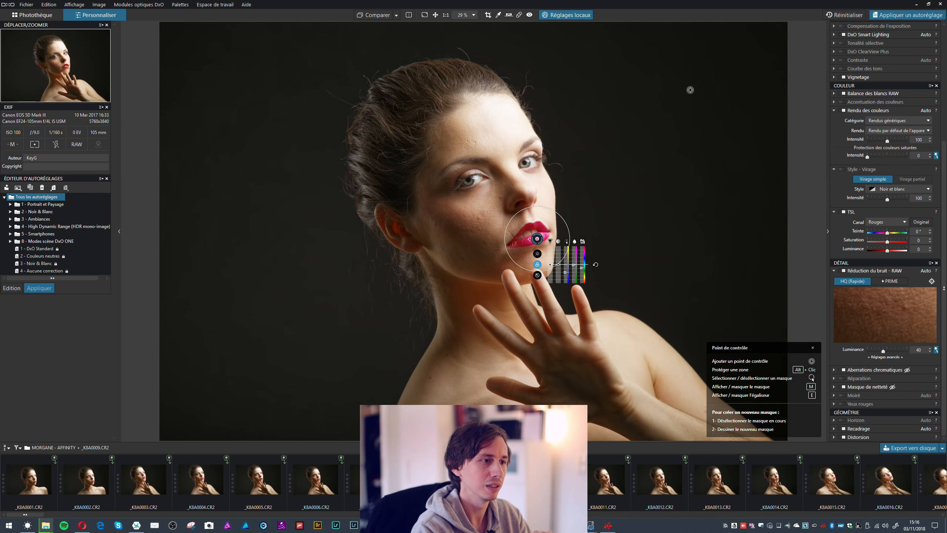
Step: Close the Point de contrôle help overlay on the photo
{"action": "left_click", "coordinate": [813, 348]}
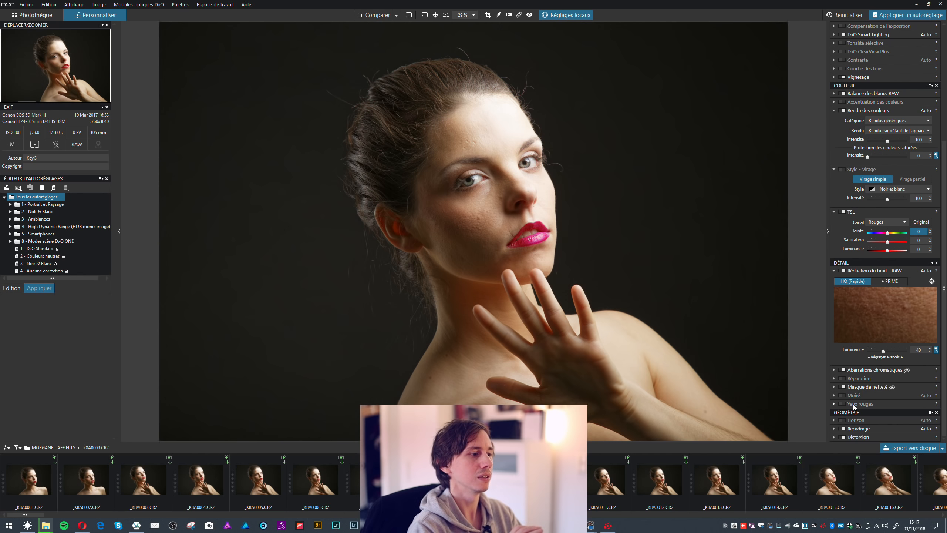
{"action": "mouse_move", "coordinate": [776, 347]}
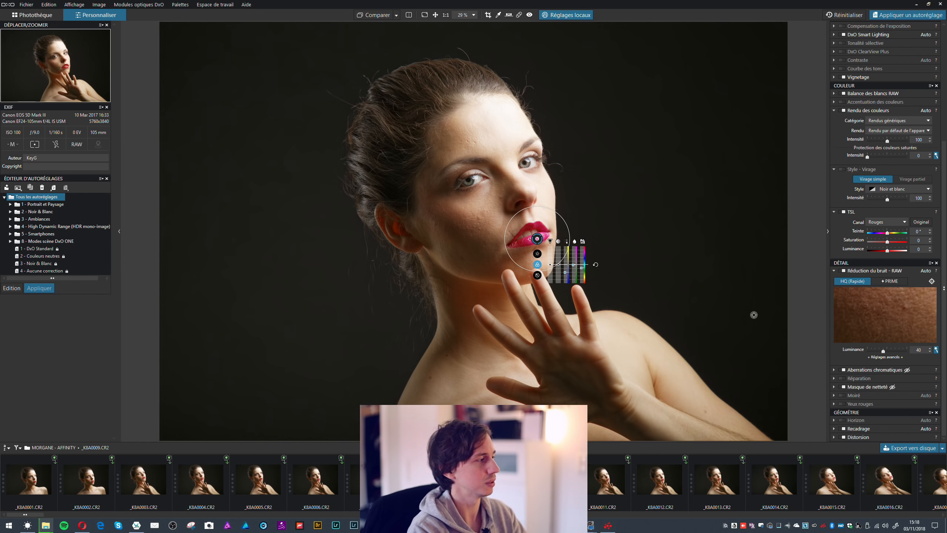
Step: Show the MORGANE - AFFINITY folder's images in the Photothèque and return to the Personnaliser workspace
{"action": "left_click", "coordinate": [34, 14]}
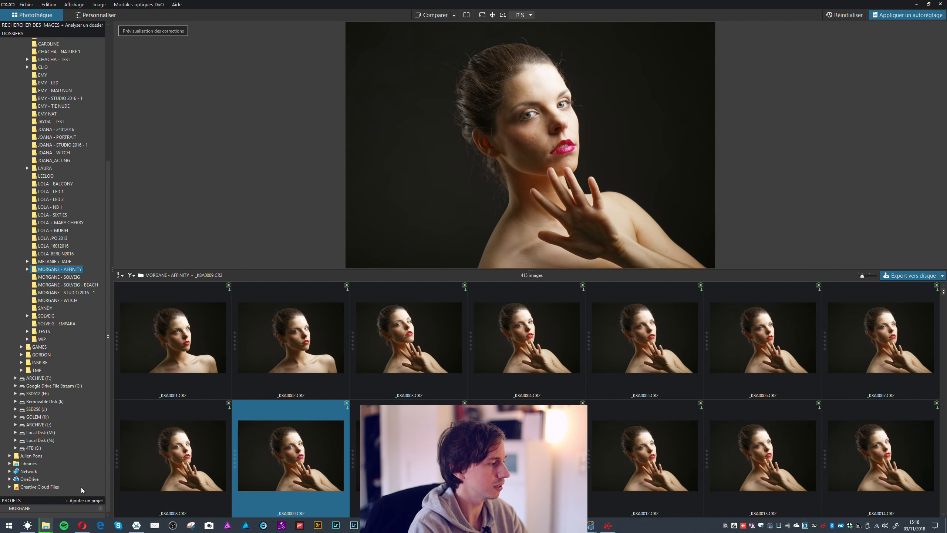
{"action": "left_click", "coordinate": [219, 383]}
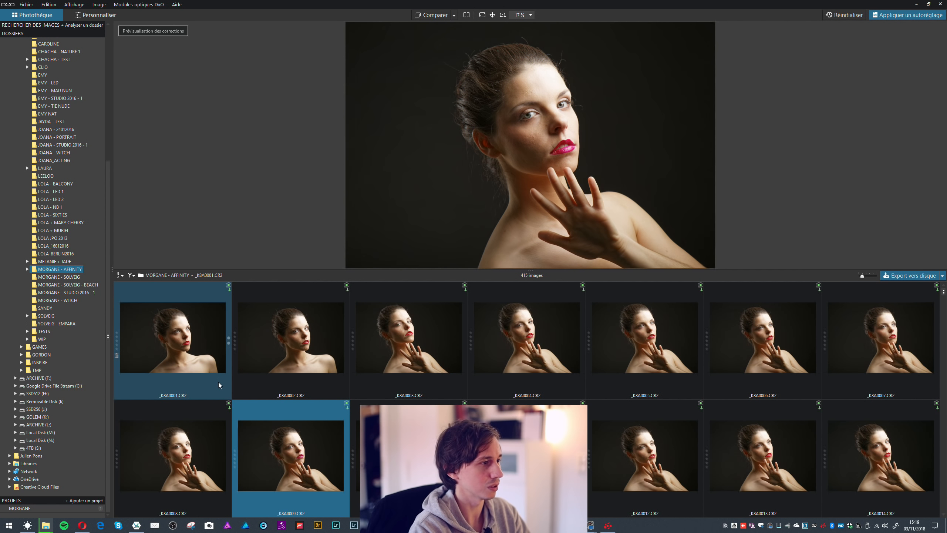
{"action": "left_click", "coordinate": [96, 15]}
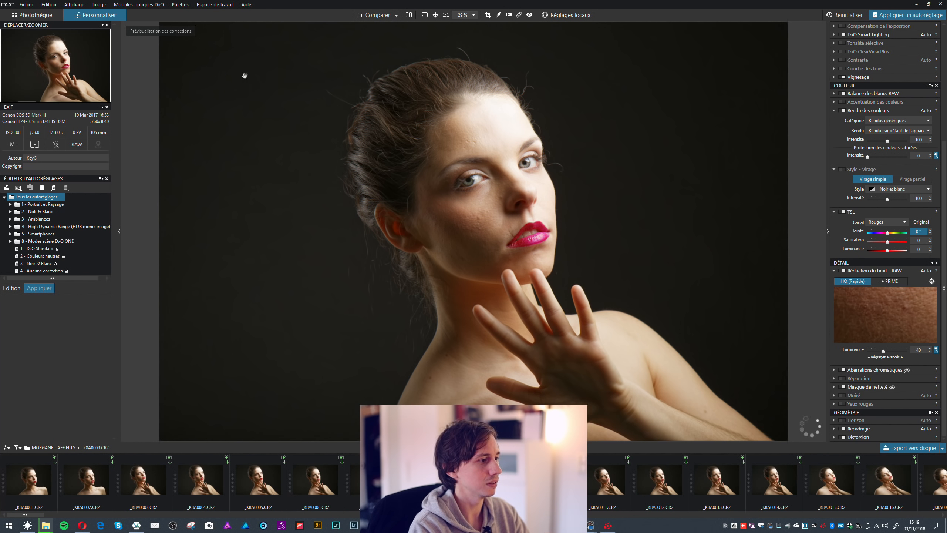